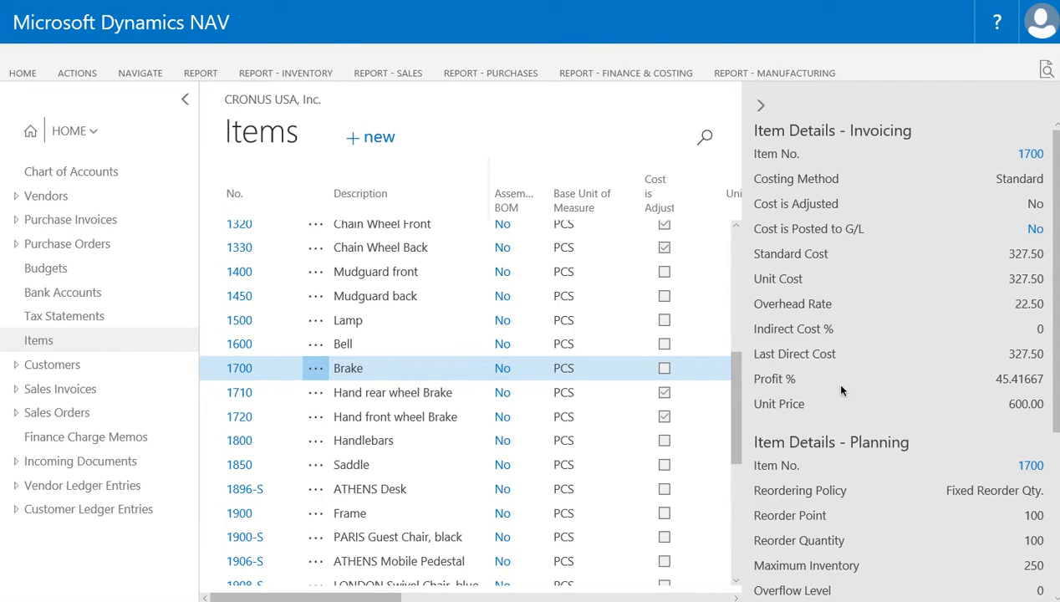
pyautogui.click(388, 349)
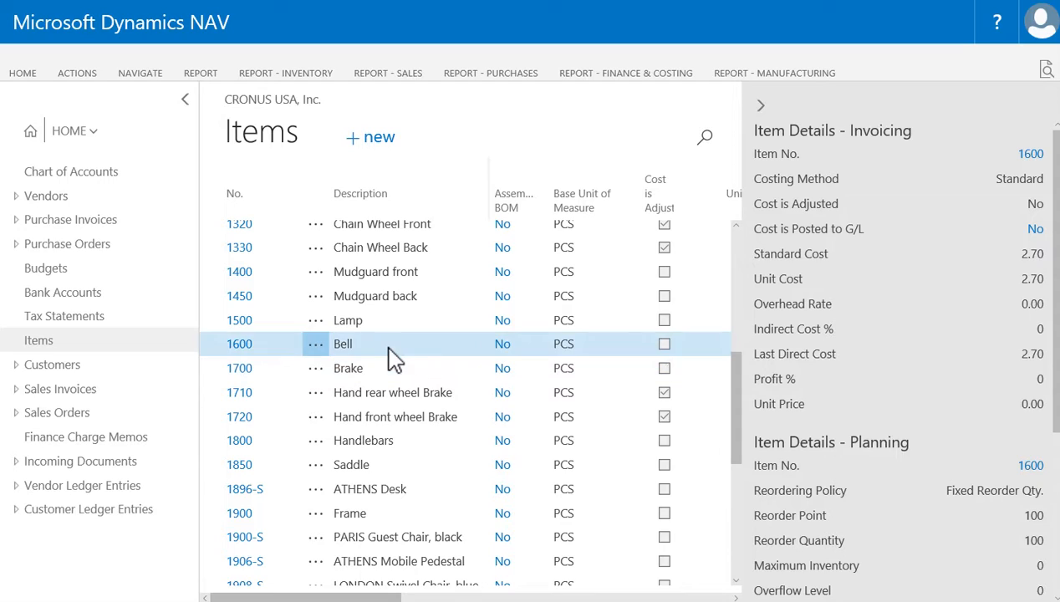
pyautogui.click(389, 324)
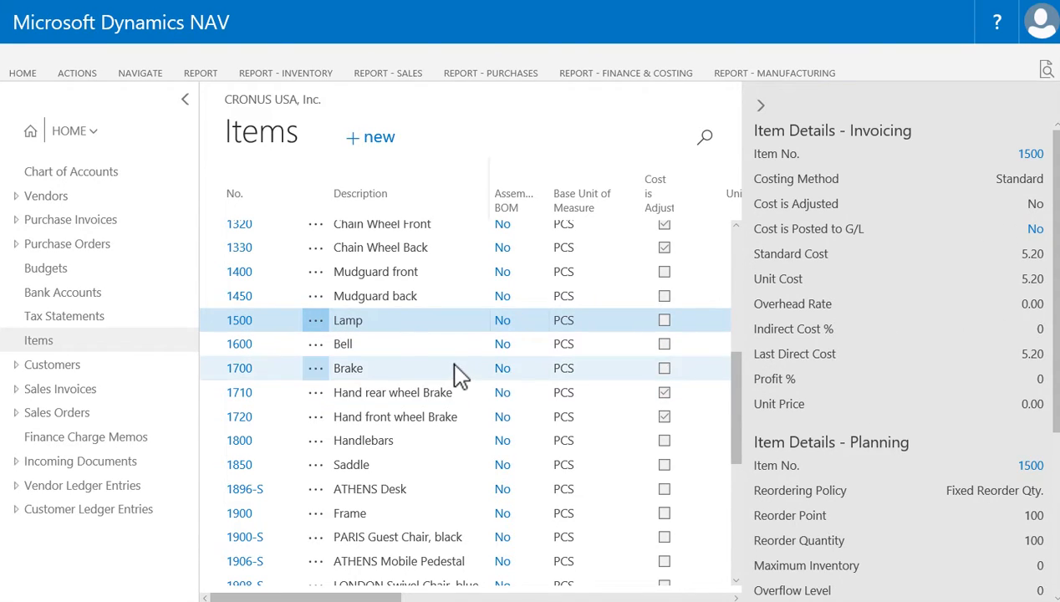
pyautogui.click(417, 368)
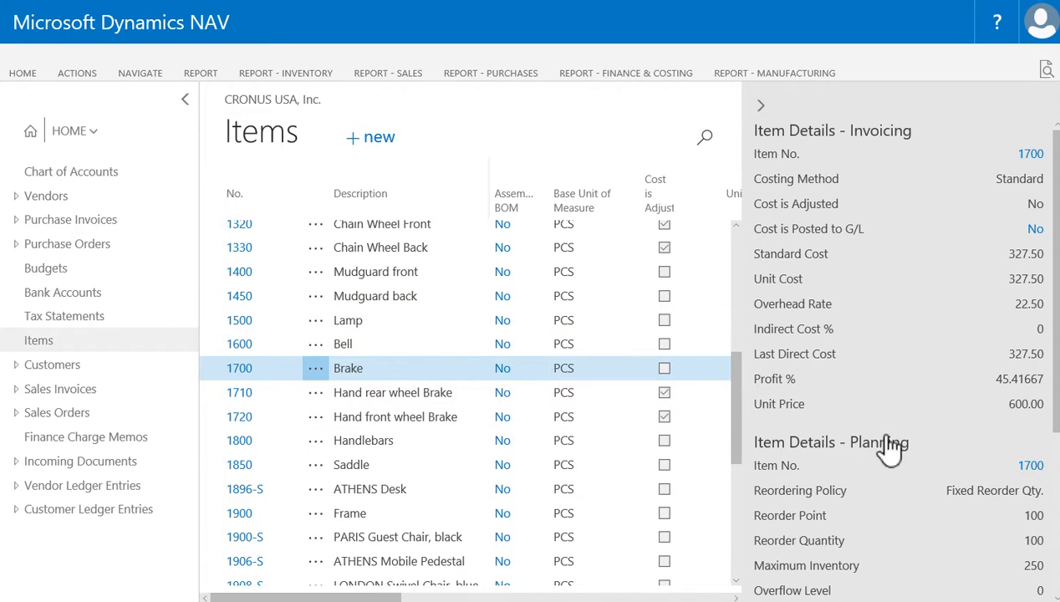
# Open the 1700 Brake item card and review its General section (152 on hand, 10 on sales orders)
pyautogui.click(240, 369)
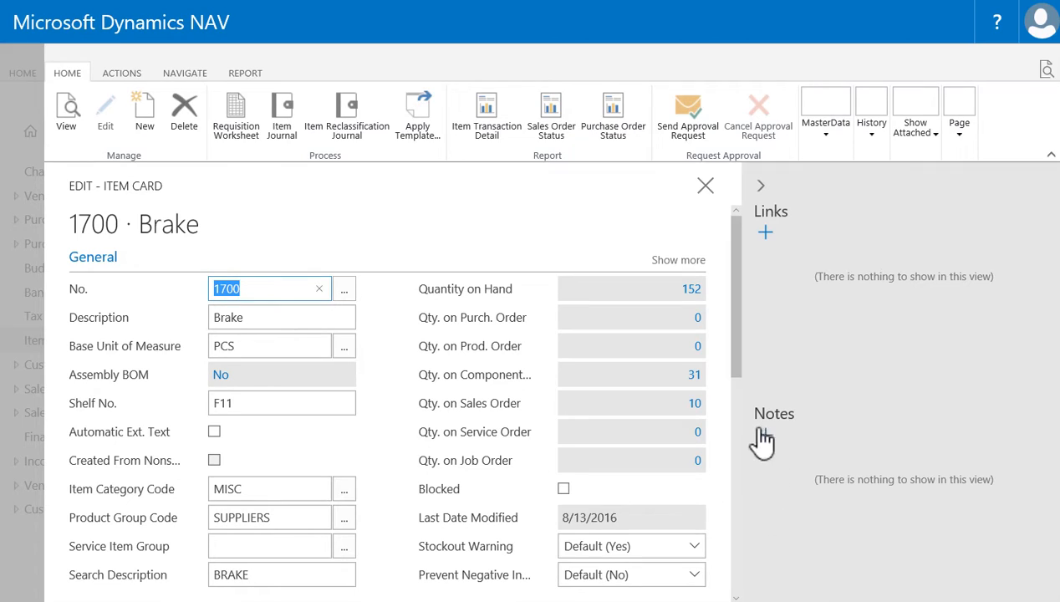
pyautogui.moveTo(739, 378); pyautogui.dragTo(742, 428)
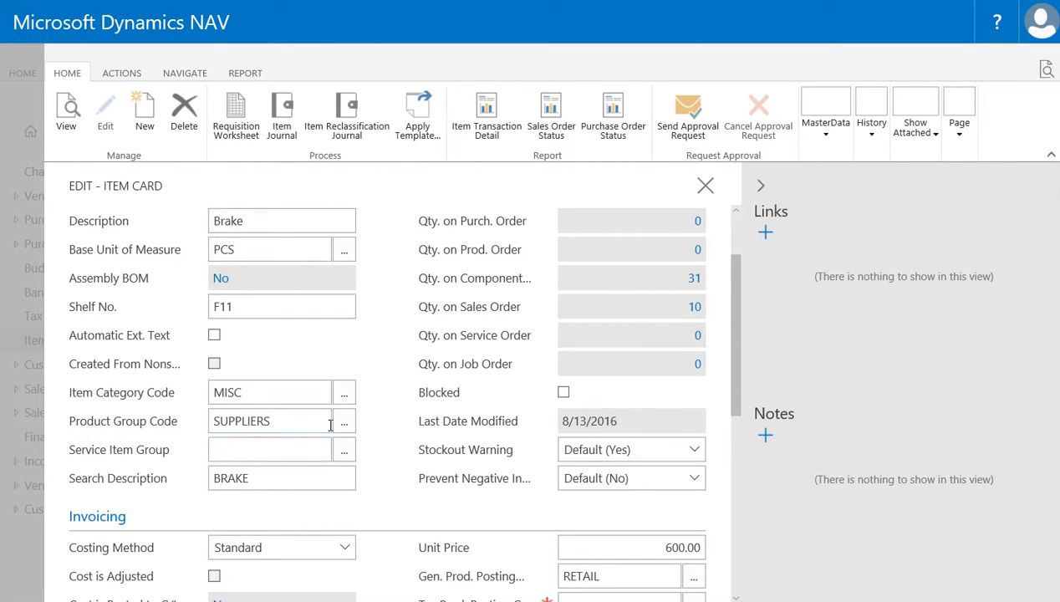
pyautogui.click(735, 232)
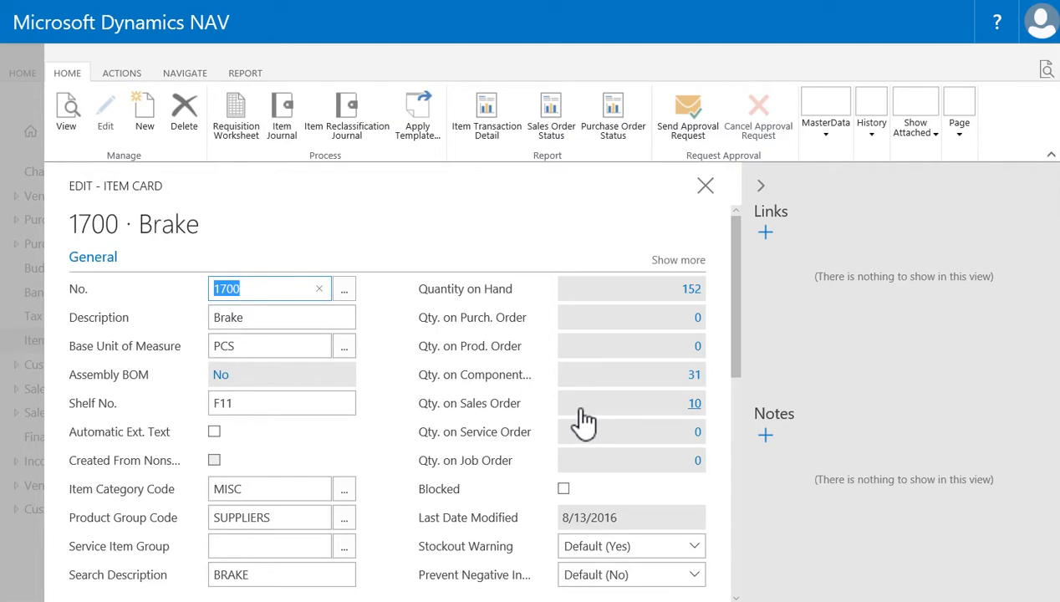
pyautogui.scroll(-1, 583, 422)
pyautogui.click(693, 293)
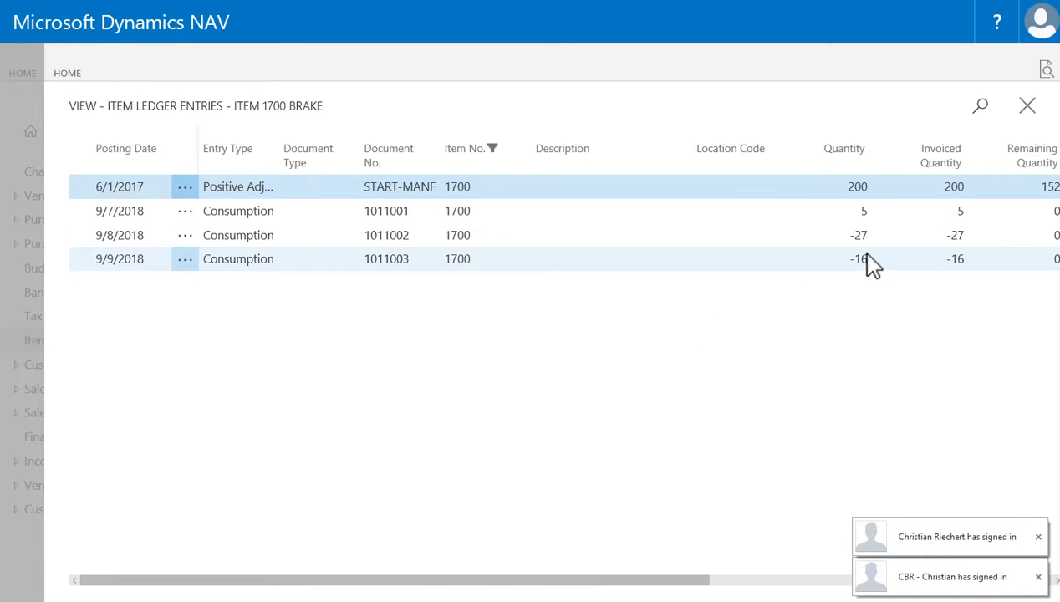
pyautogui.click(1027, 105)
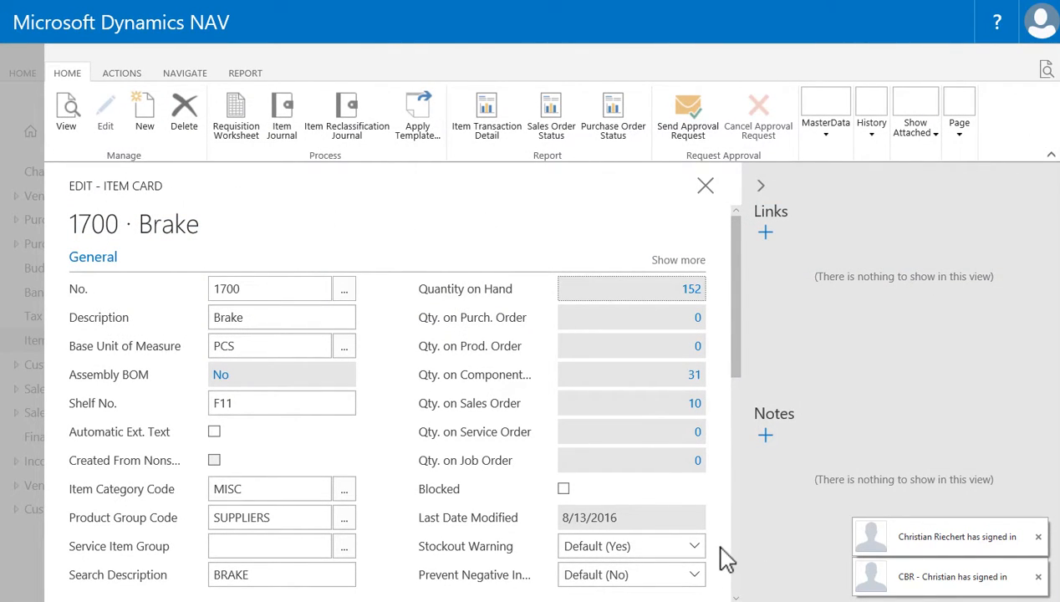
# Scroll to Invoicing on the 1700 Brake card and show the Costing Method choices
pyautogui.moveTo(735, 375); pyautogui.dragTo(739, 485)
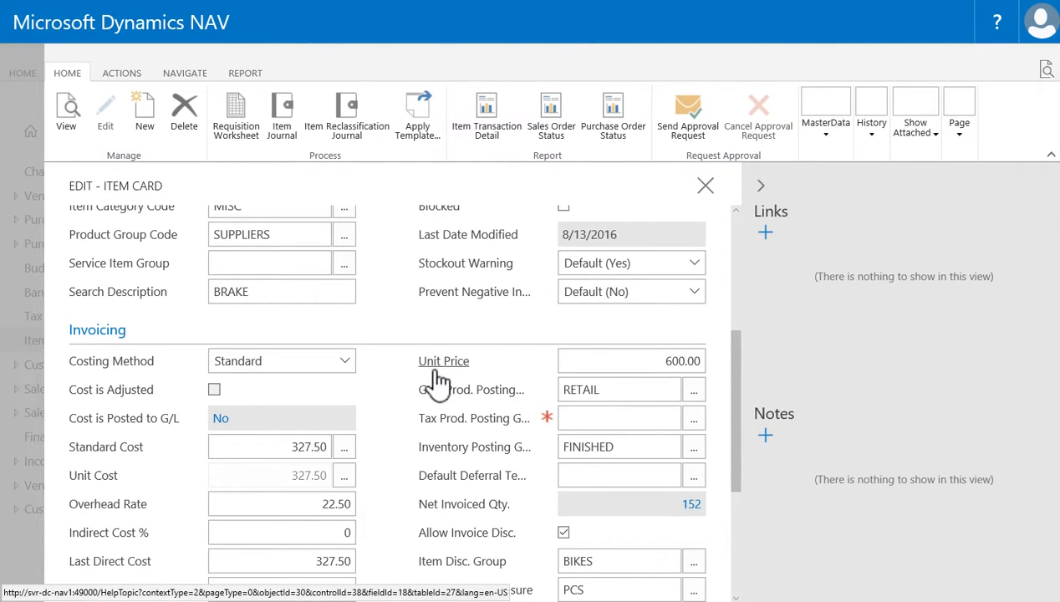
pyautogui.click(343, 365)
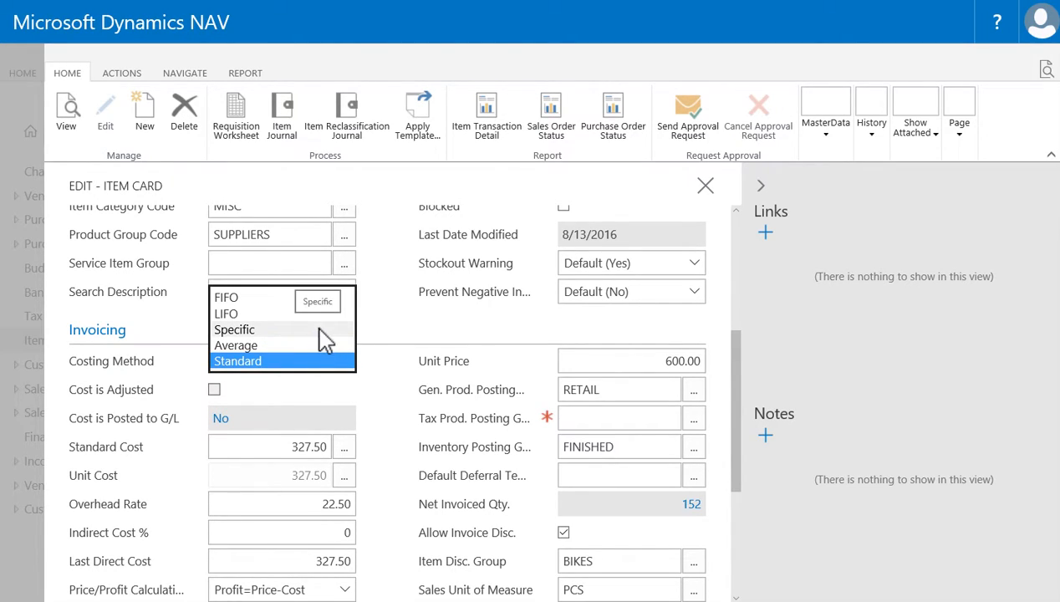
# Keep Standard costing and review the Standard Cost, Overhead Rate, Indirect Cost % and Last Direct Cost values
pyautogui.click(360, 362)
pyautogui.scroll(-2, 380, 389)
pyautogui.scroll(-2, 380, 389)
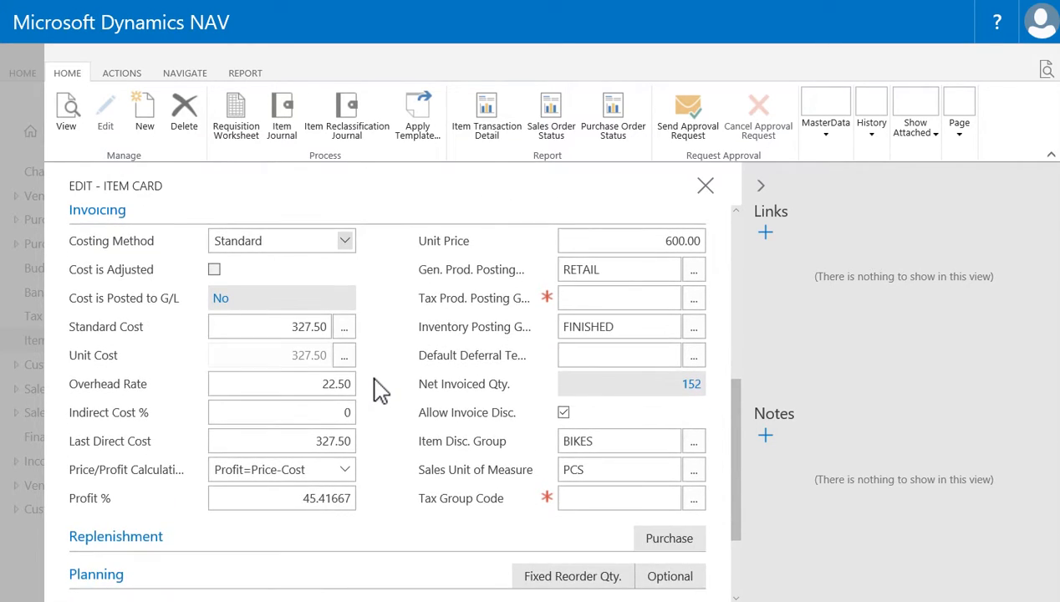
pyautogui.click(276, 336)
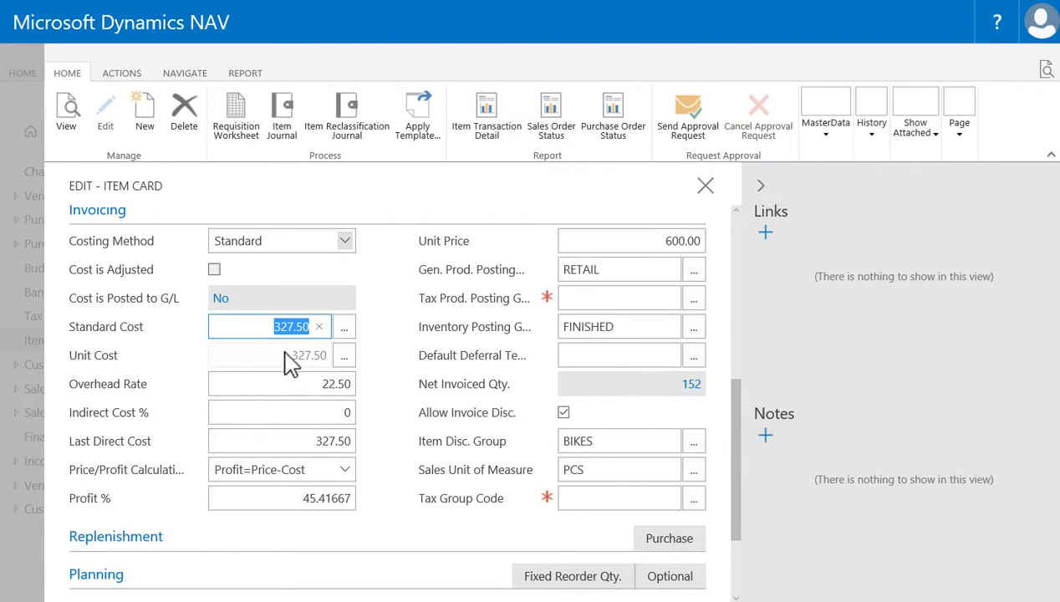
pyautogui.click(282, 380)
pyautogui.click(279, 417)
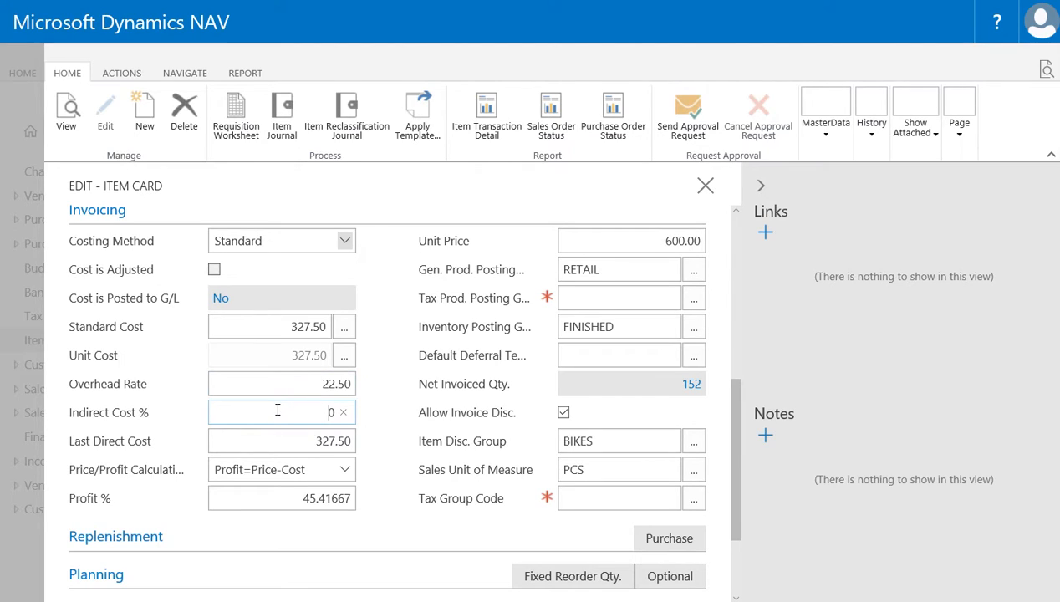
pyautogui.click(308, 443)
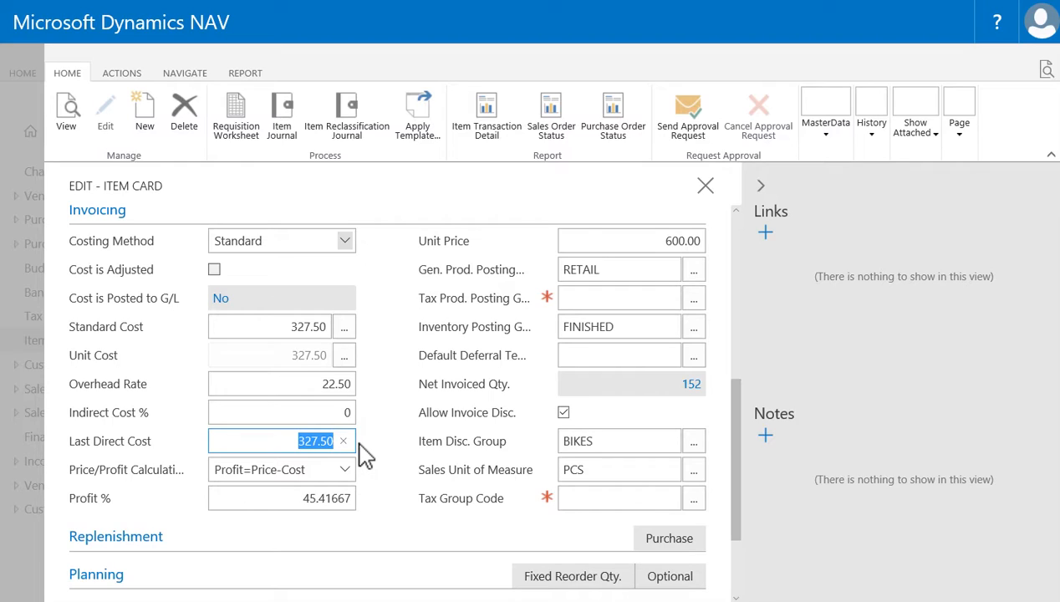
# Replace the 22.50 Overhead Rate with 0 and enter 12.5 as Indirect Cost %
pyautogui.click(312, 382)
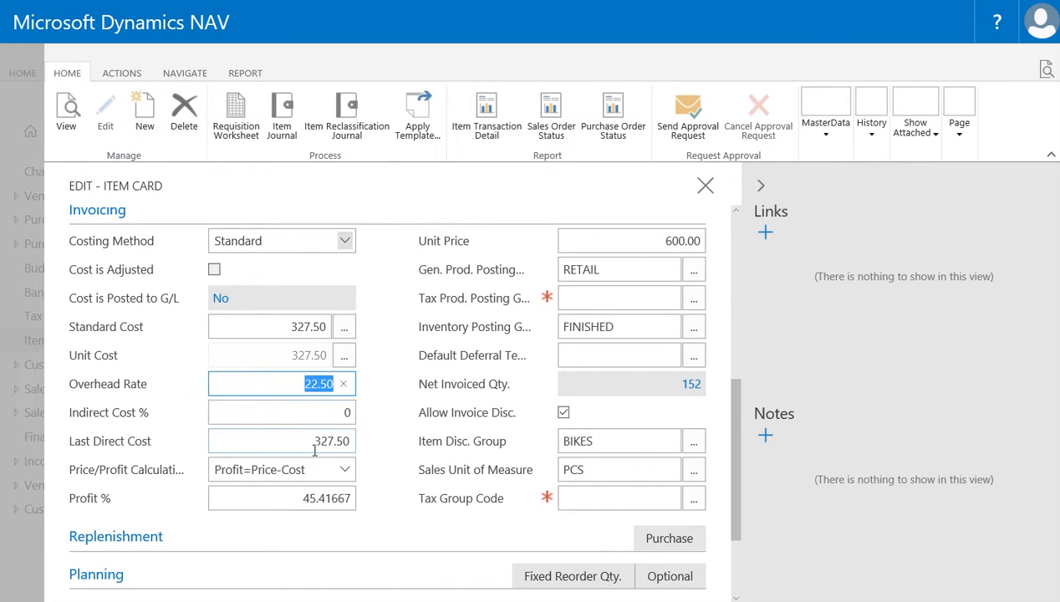
pyautogui.click(295, 384)
pyautogui.moveTo(294, 384); pyautogui.dragTo(345, 384)
pyautogui.click(342, 407)
pyautogui.click(303, 384)
pyautogui.doubleClick(324, 384)
pyautogui.write('0')
pyautogui.press('Tab')
pyautogui.write('12.5')
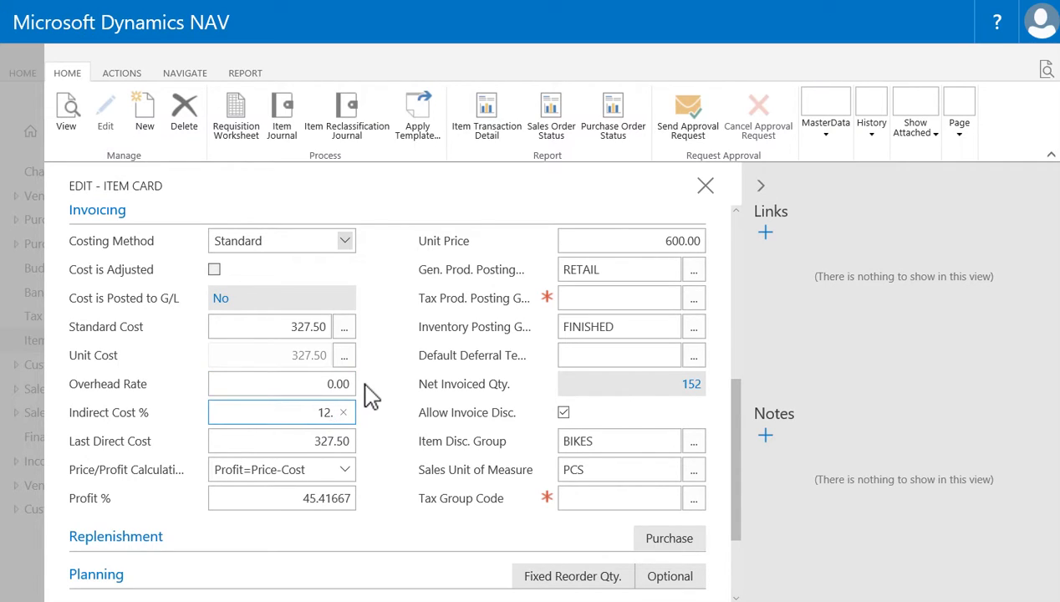
pyautogui.press('Tab')
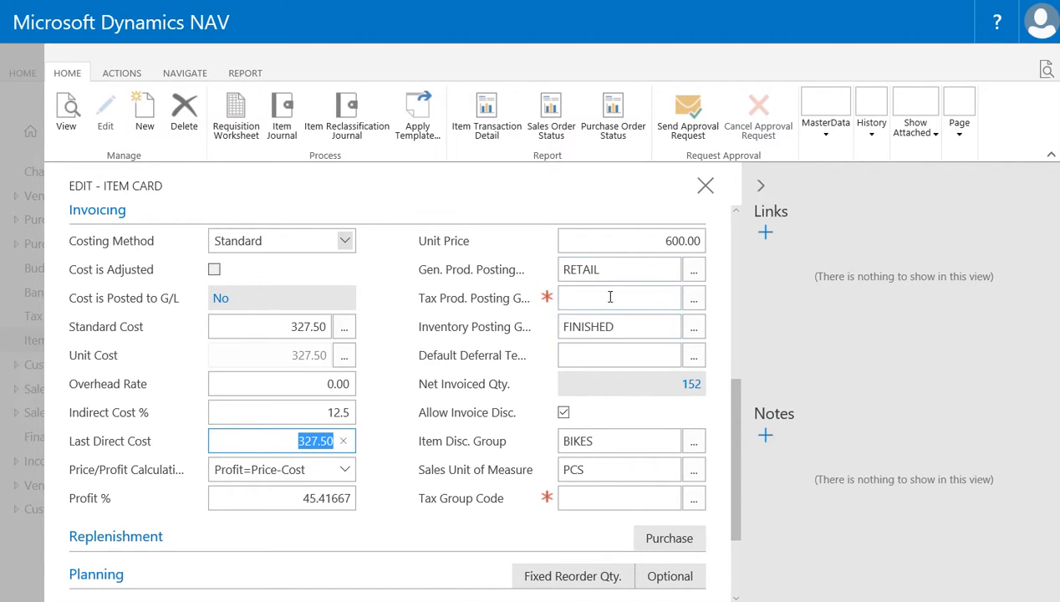
# Check the BIKES discount group and Sales Unit of Measure list unchanged, then expand Replenishment
pyautogui.moveTo(618, 444); pyautogui.dragTo(547, 444)
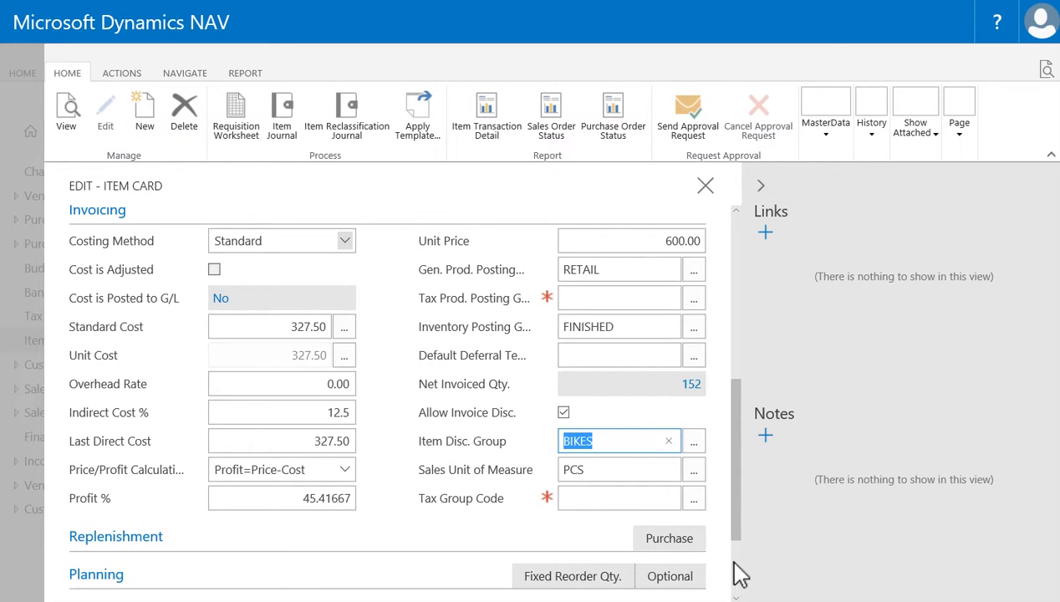
pyautogui.moveTo(741, 550); pyautogui.dragTo(736, 592)
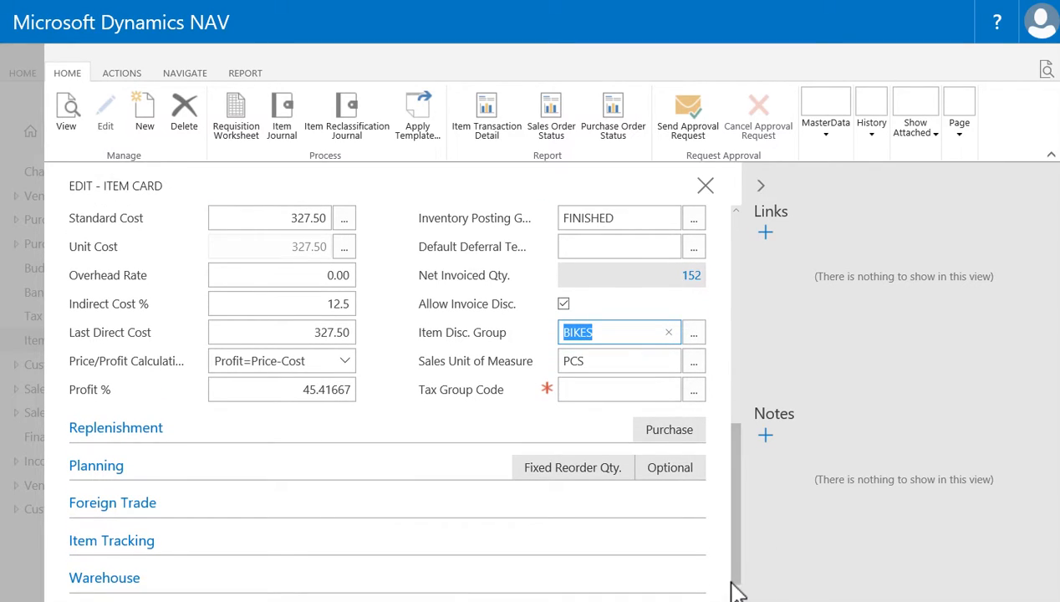
pyautogui.click(598, 365)
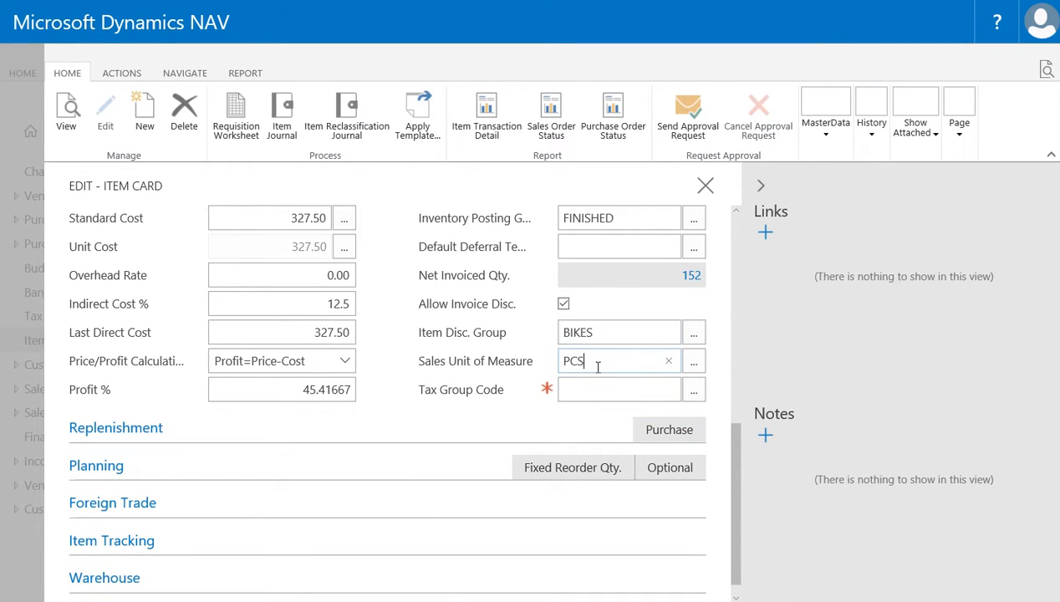
pyautogui.click(693, 366)
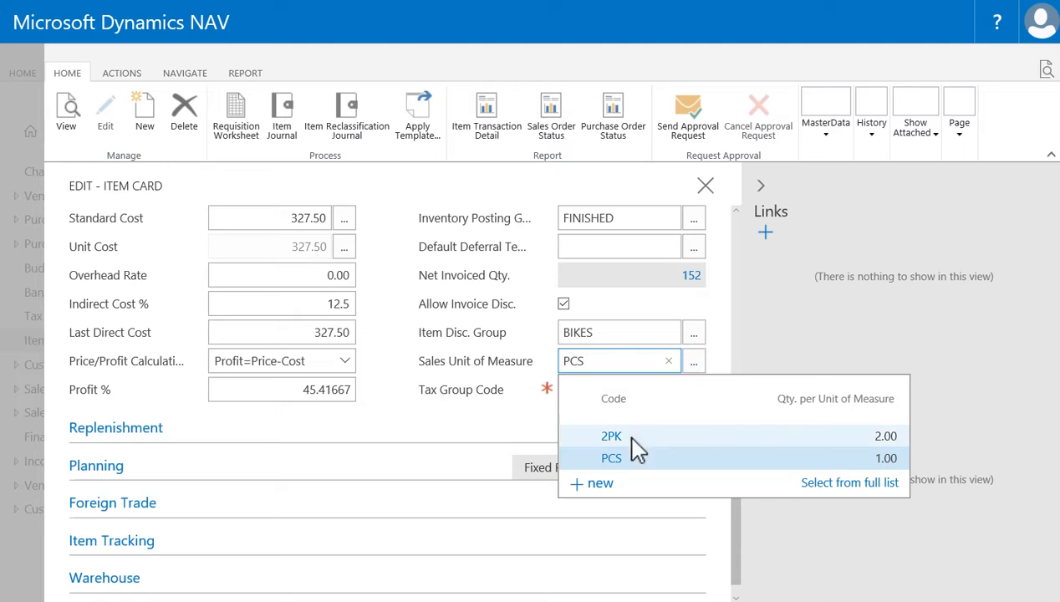
pyautogui.click(605, 334)
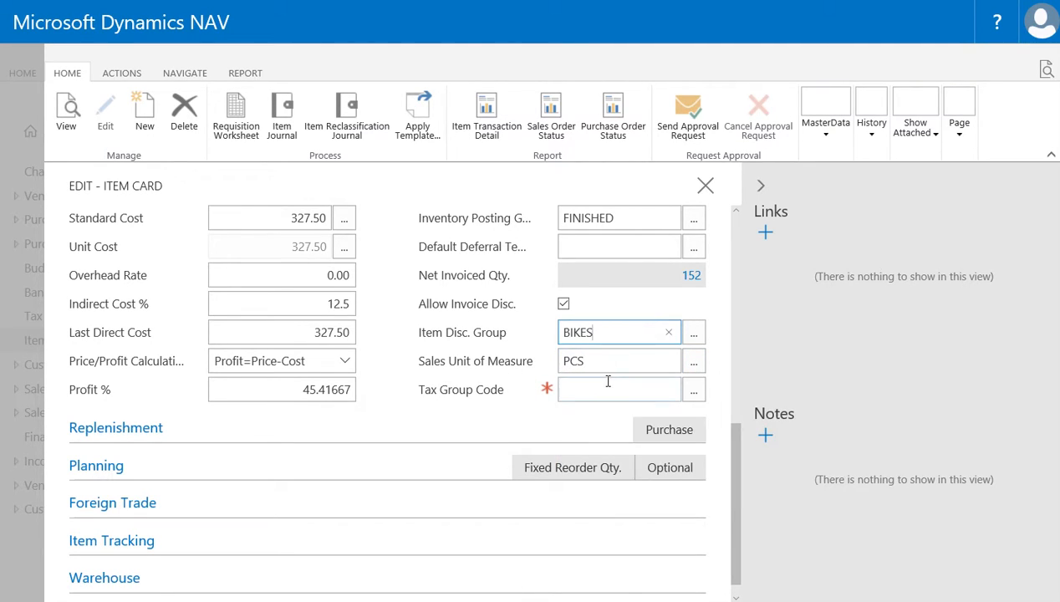
pyautogui.click(142, 433)
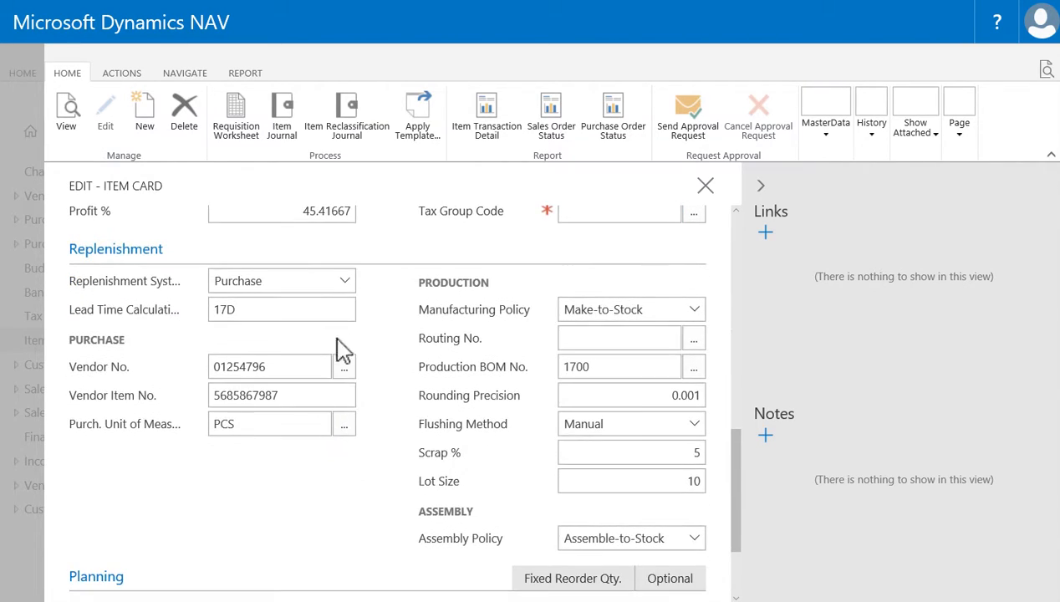
pyautogui.click(345, 283)
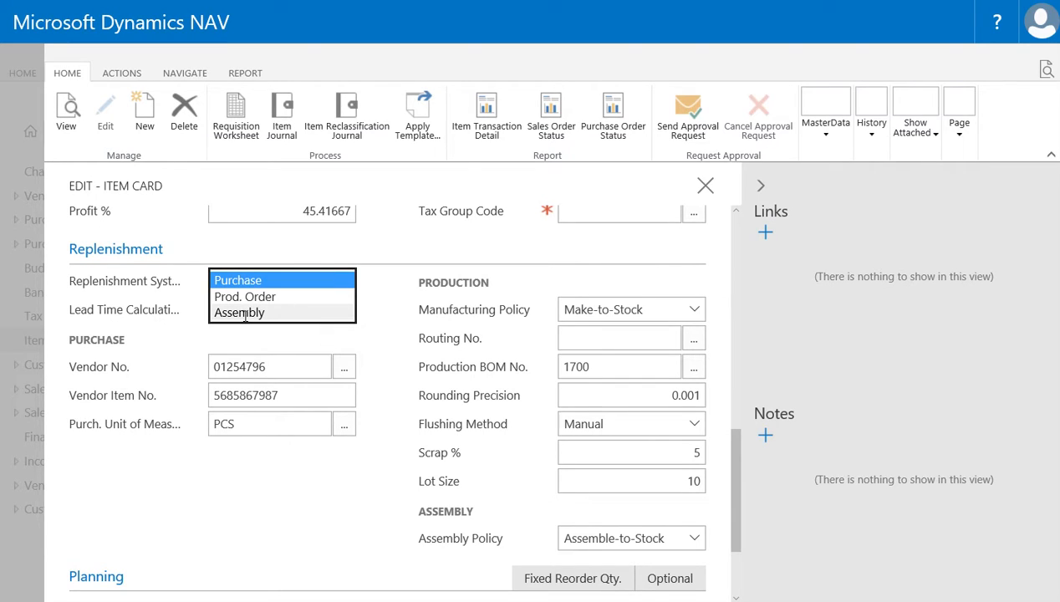
pyautogui.click(244, 286)
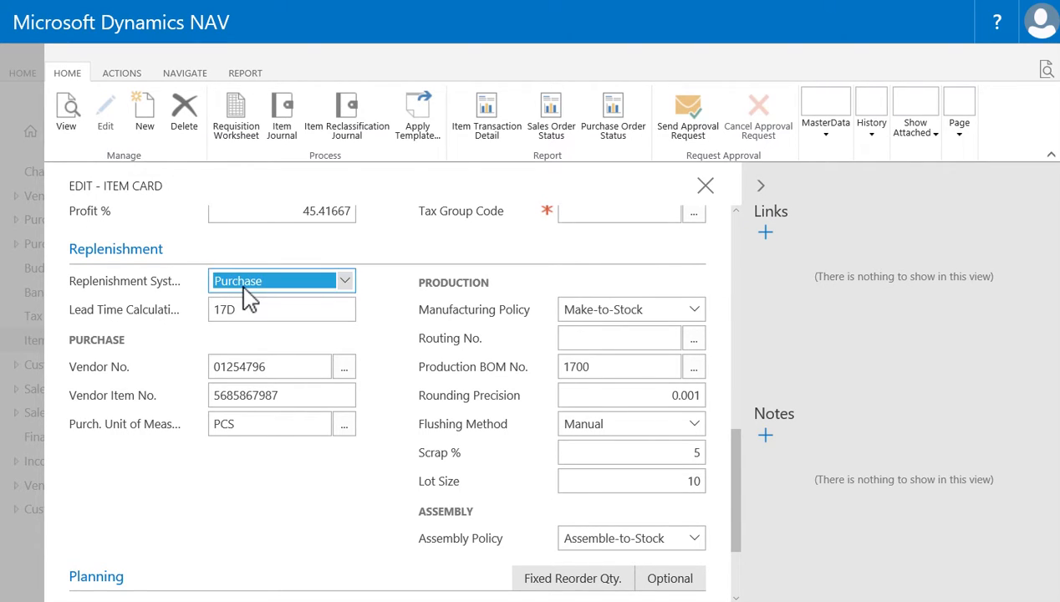
pyautogui.click(284, 309)
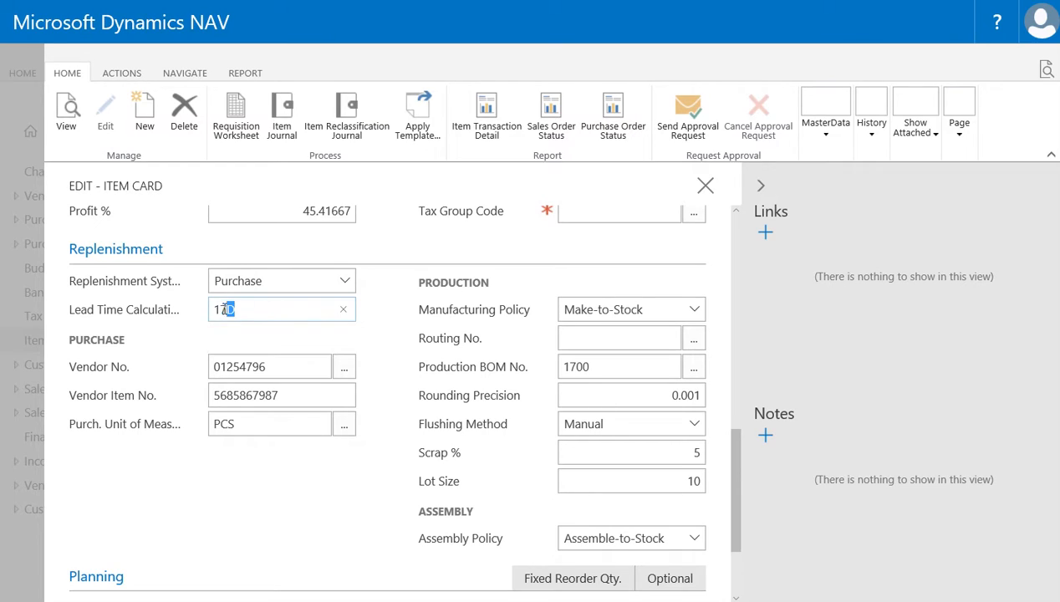
pyautogui.moveTo(231, 309); pyautogui.dragTo(211, 309)
pyautogui.click(279, 369)
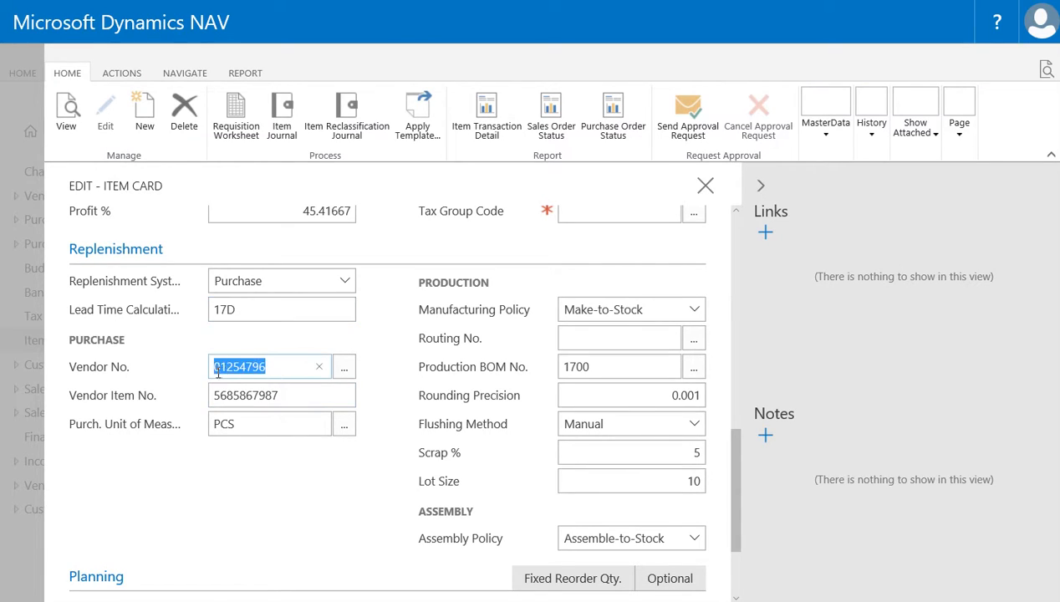
pyautogui.click(299, 396)
pyautogui.moveTo(299, 399); pyautogui.dragTo(187, 397)
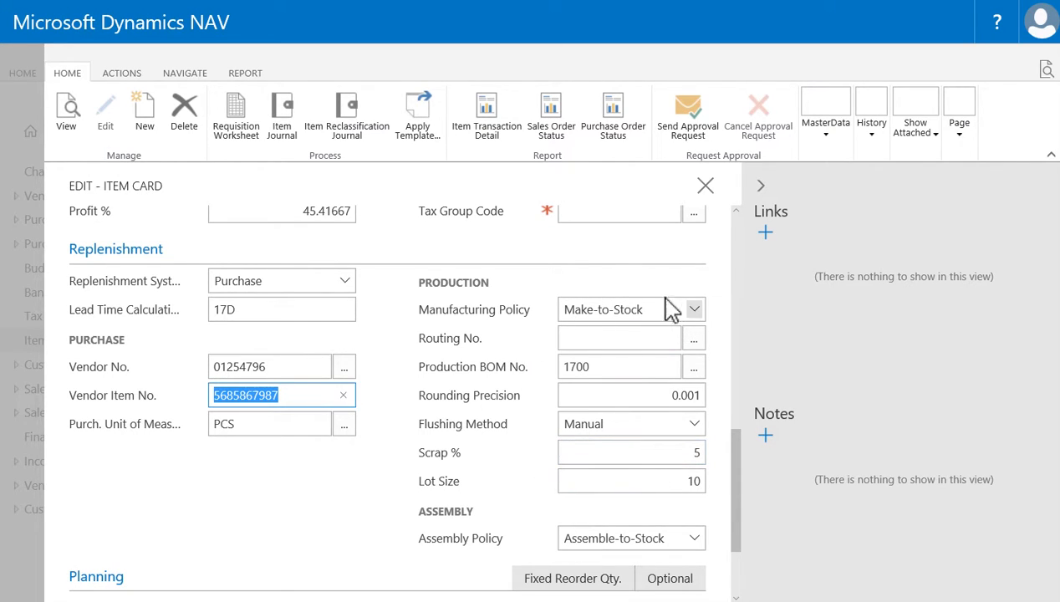
# Collapse the Replenishment section and expand the Planning section
pyautogui.click(142, 253)
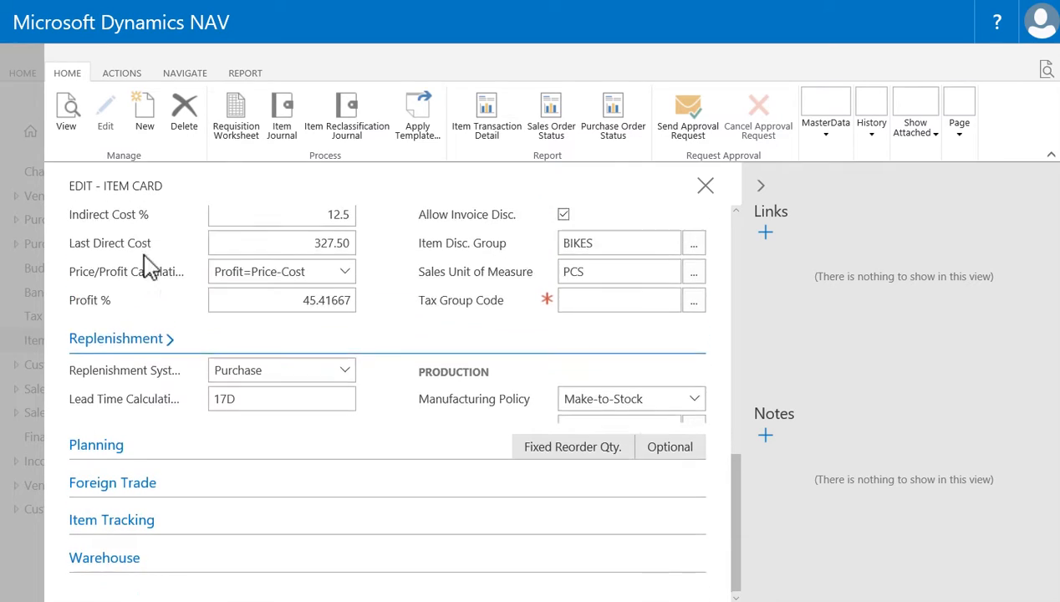
pyautogui.click(107, 446)
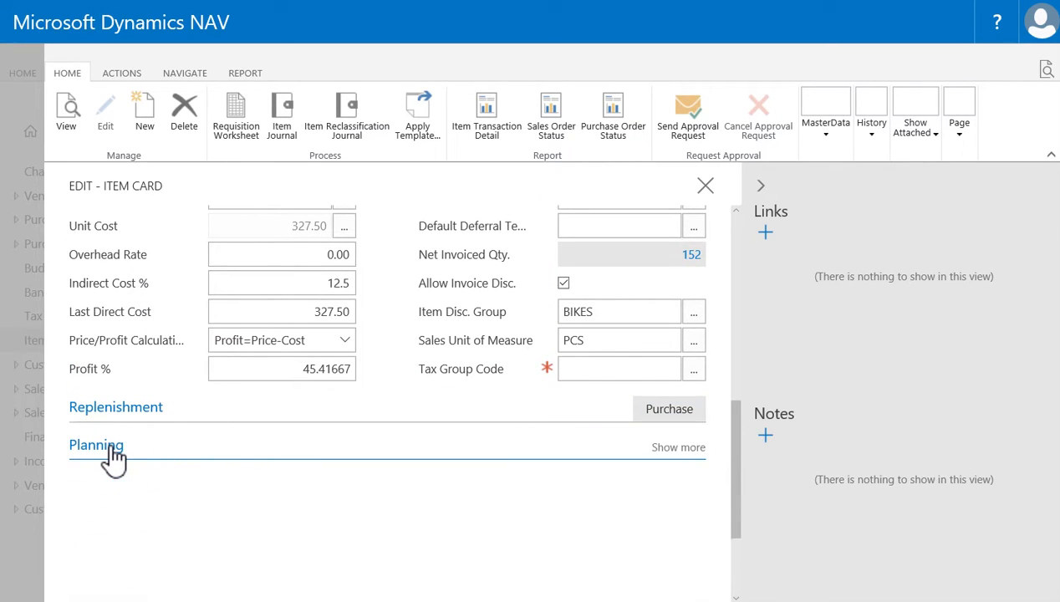
pyautogui.scroll(-3, 255, 359)
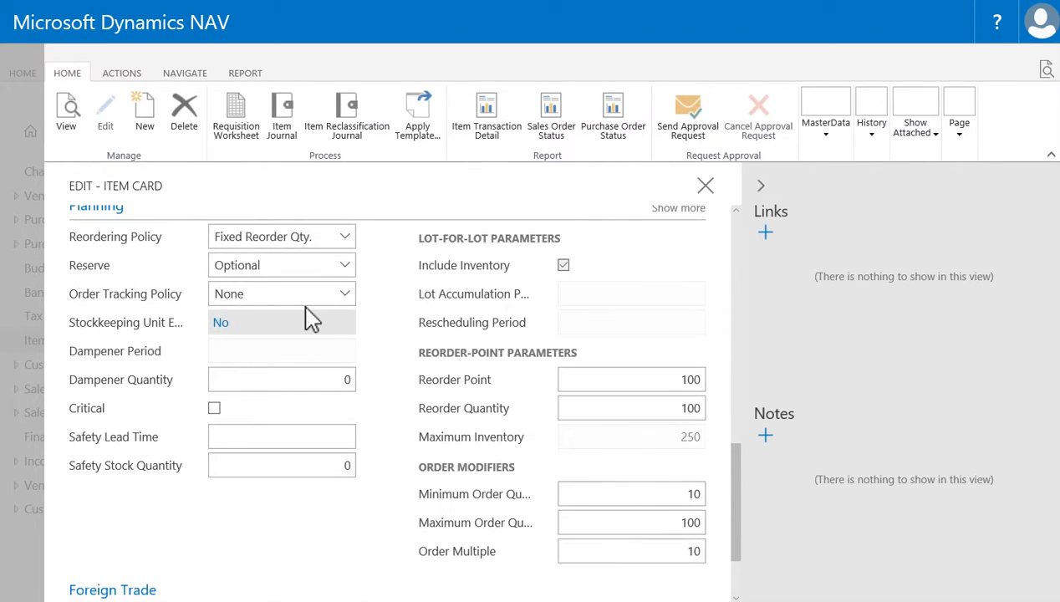
# Change the reordering policy from Fixed Reorder Qty. to Maximum Qty., keeping Maximum Inventory at 250
pyautogui.click(346, 237)
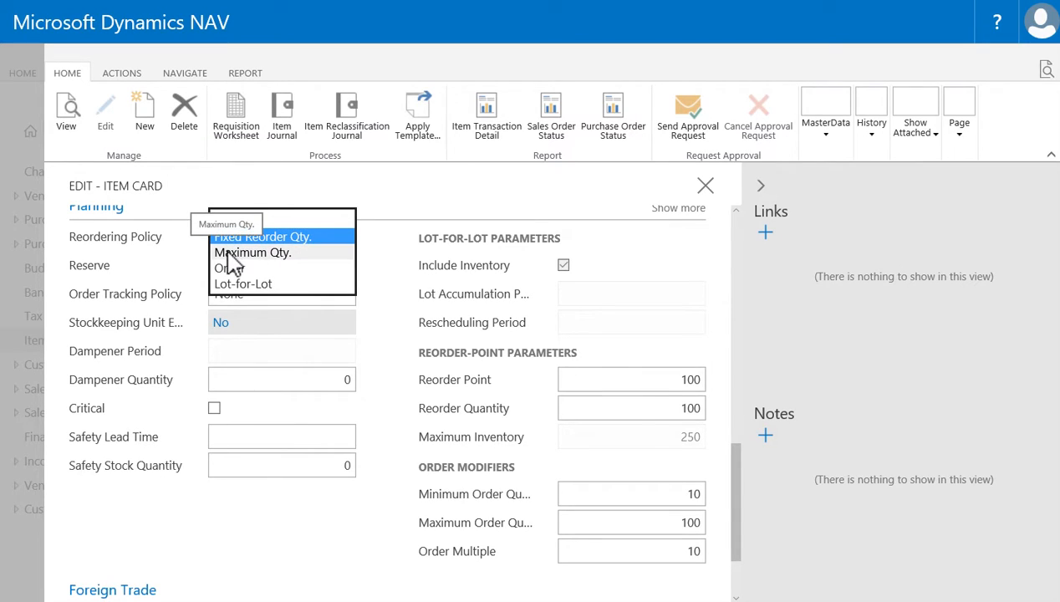
pyautogui.click(288, 238)
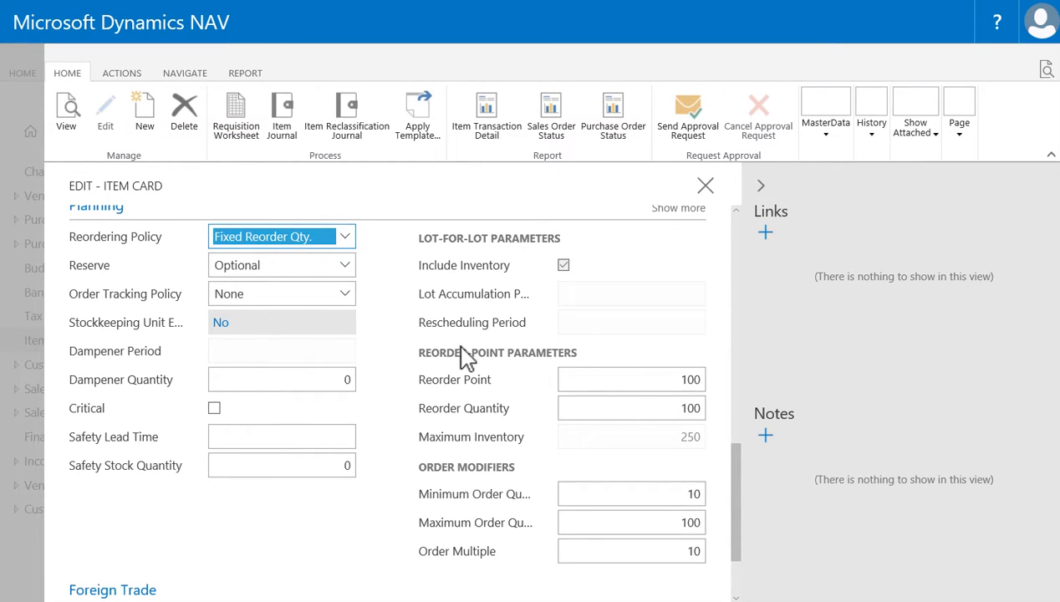
pyautogui.click(650, 378)
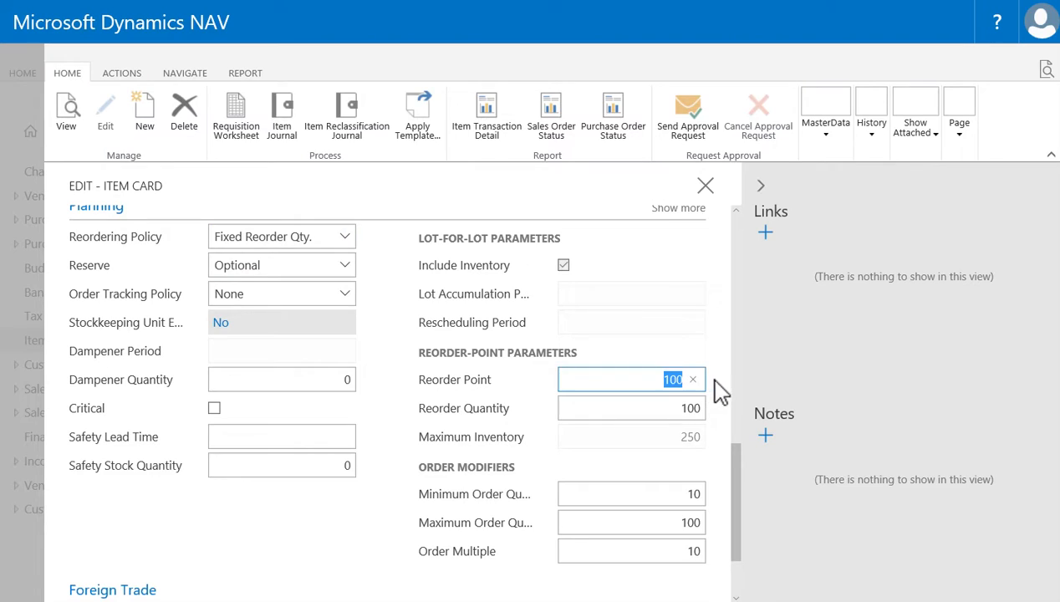
pyautogui.click(657, 406)
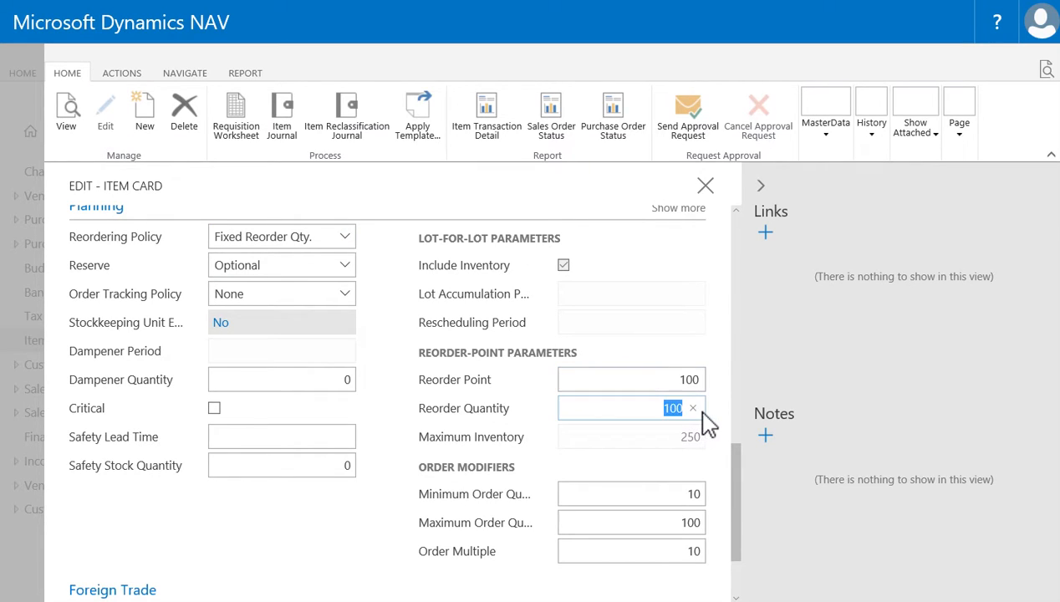
pyautogui.click(338, 238)
pyautogui.click(318, 253)
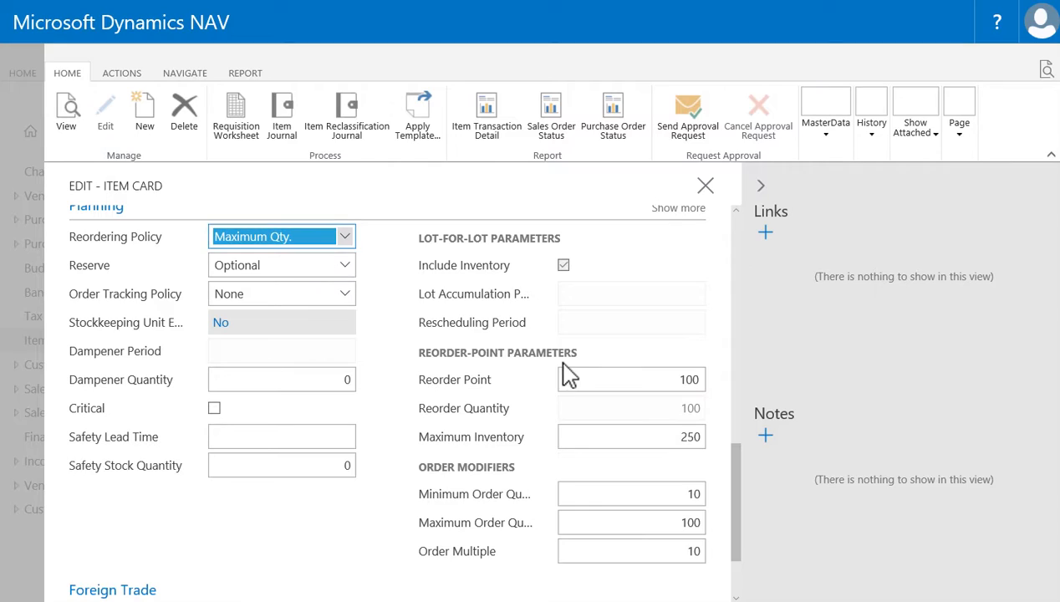
pyautogui.click(660, 376)
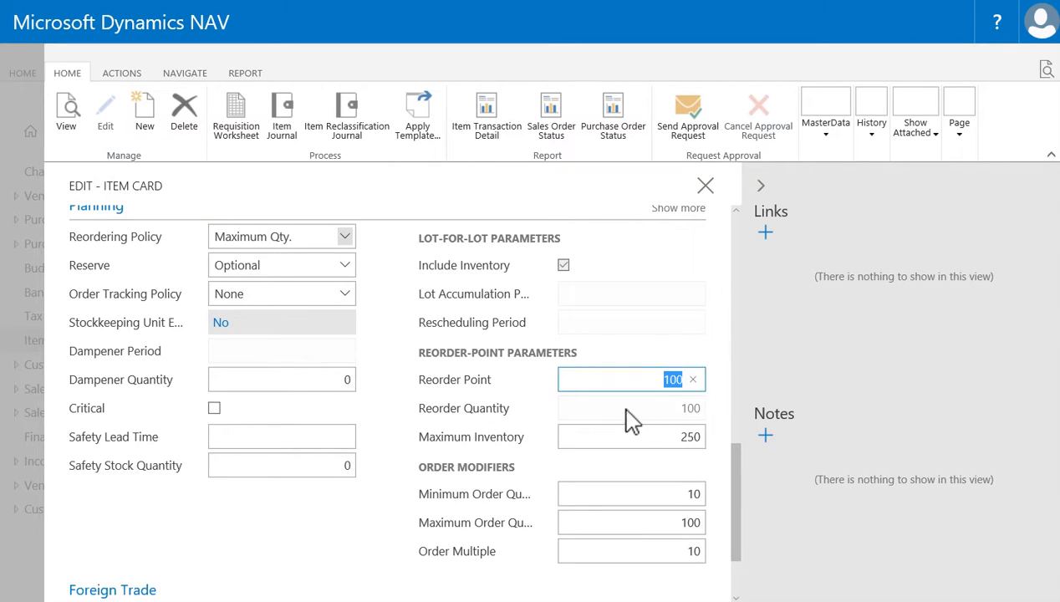
pyautogui.click(637, 437)
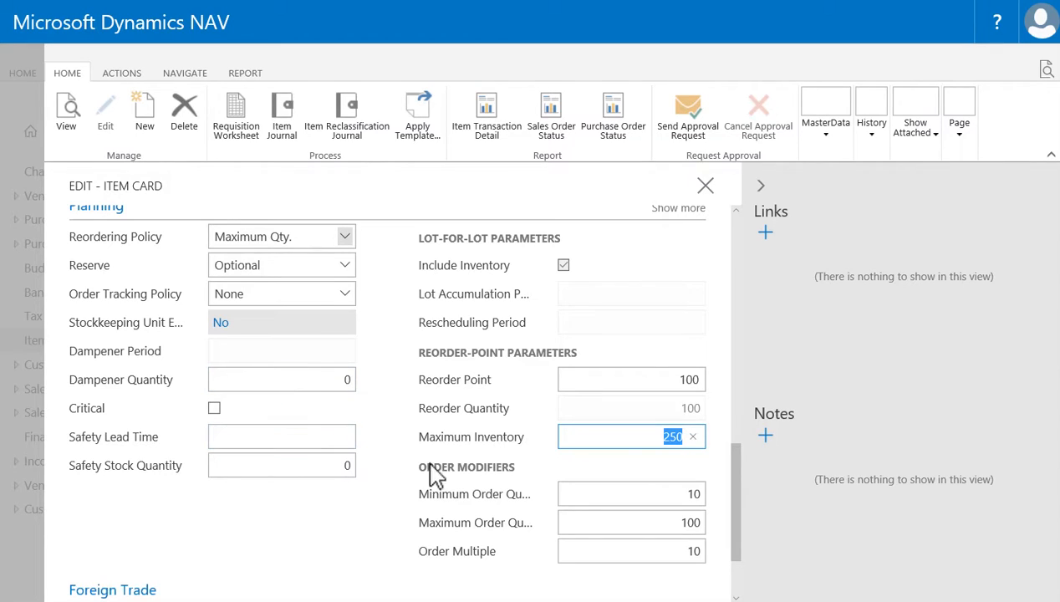
pyautogui.click(122, 213)
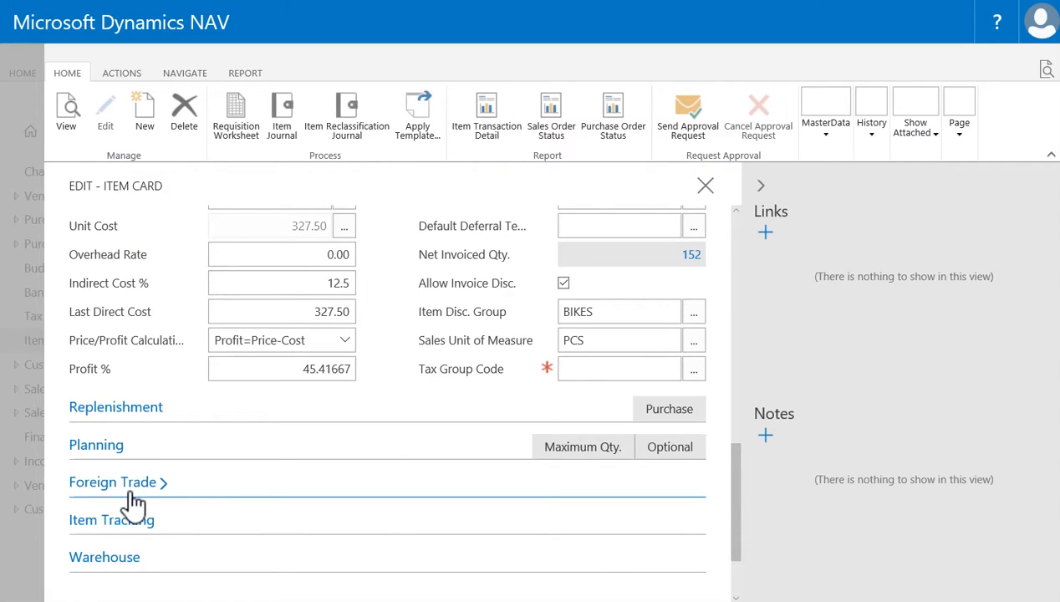
# Expand Foreign Trade and dismiss the Tariff No. list without choosing a tariff number
pyautogui.click(132, 481)
pyautogui.scroll(-2, 255, 439)
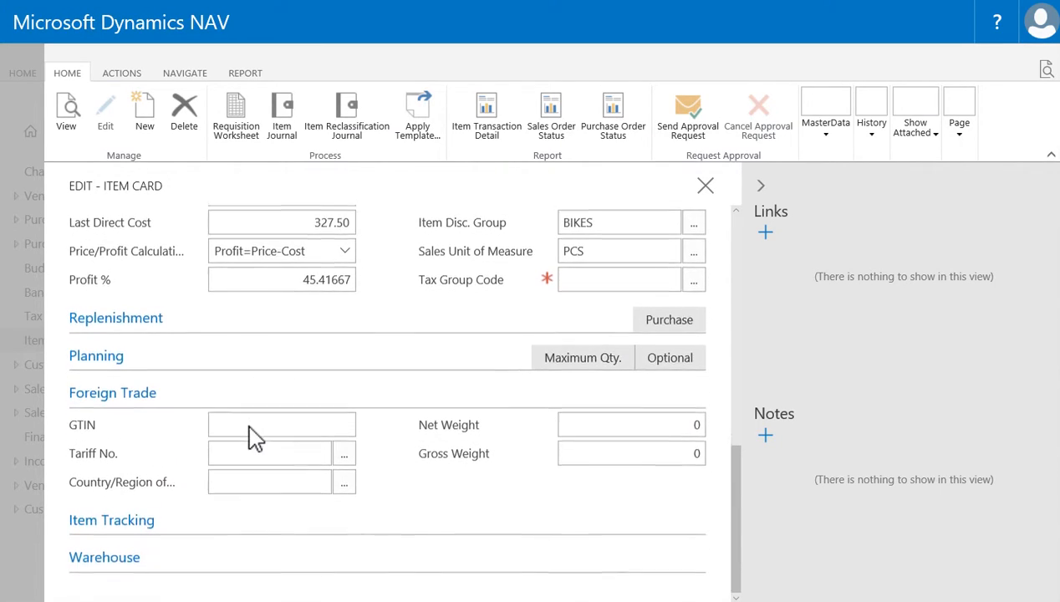
pyautogui.click(344, 454)
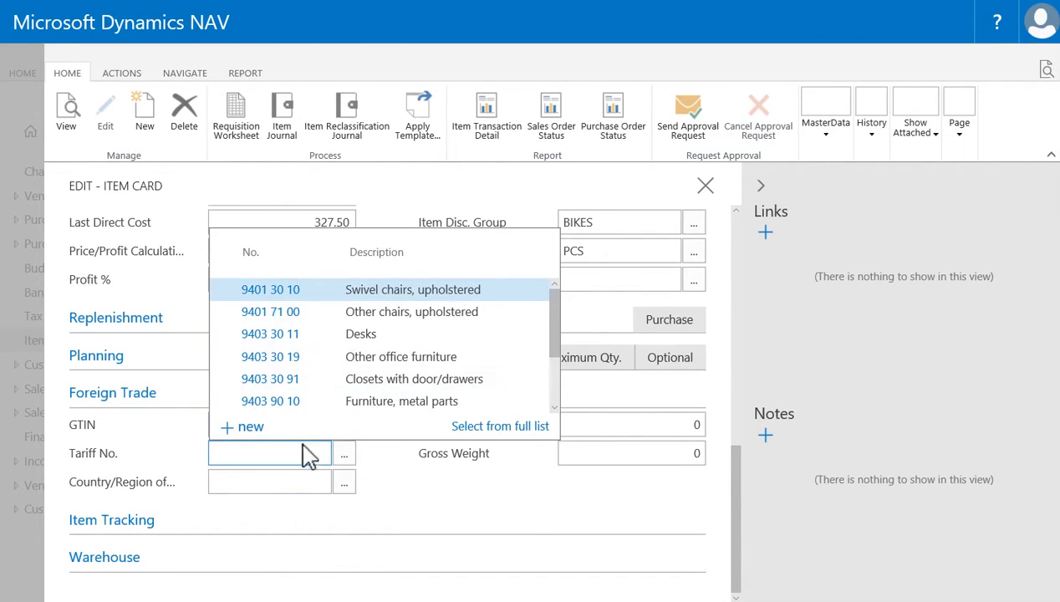
pyautogui.click(388, 501)
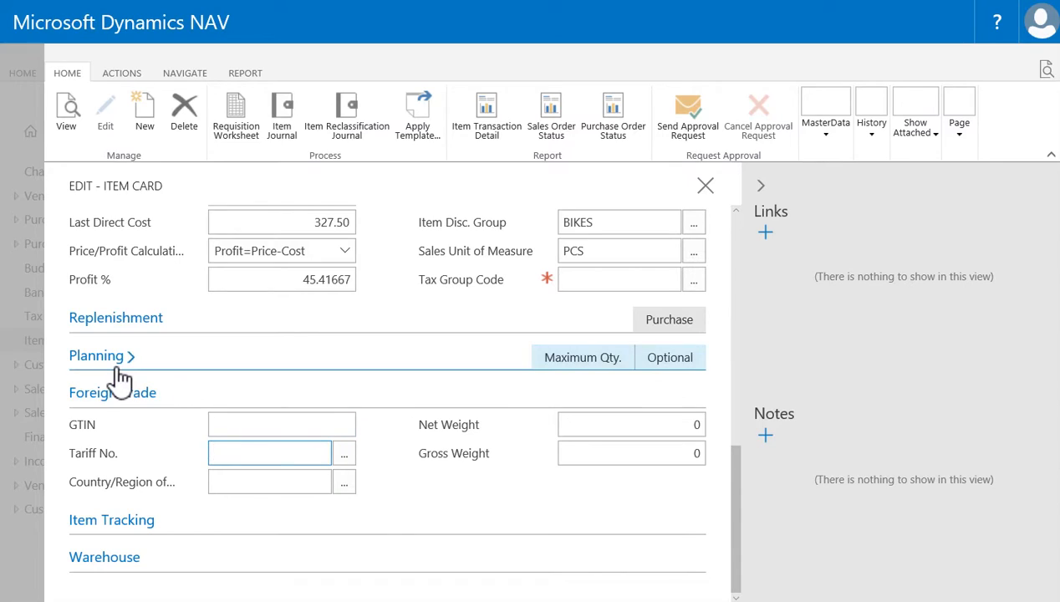
# Enter 12m as the Expiration Calculation under Item Tracking, then collapse Item Tracking and Foreign Trade
pyautogui.click(144, 523)
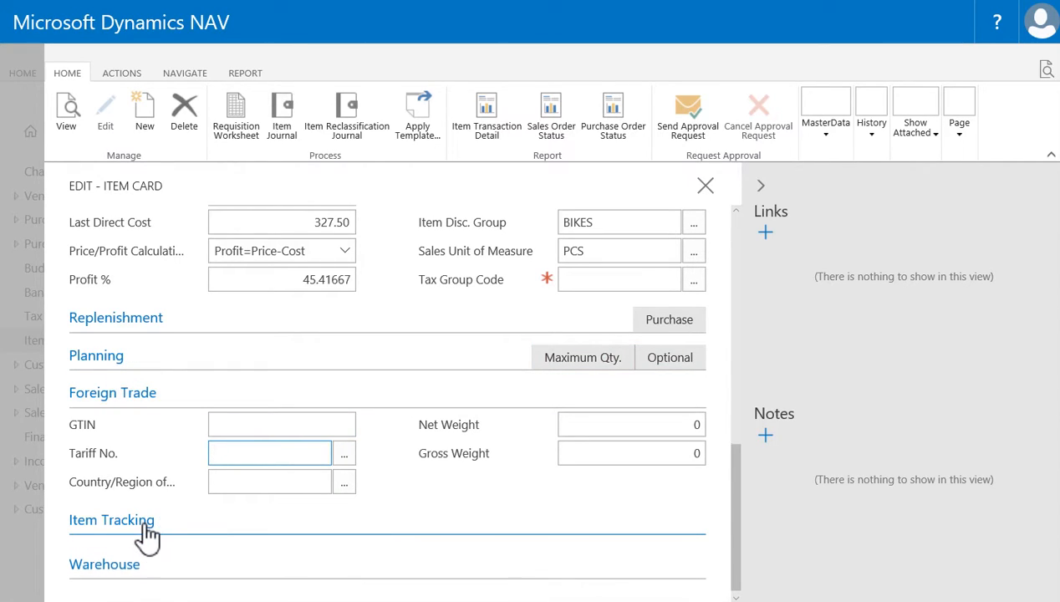
pyautogui.click(734, 598)
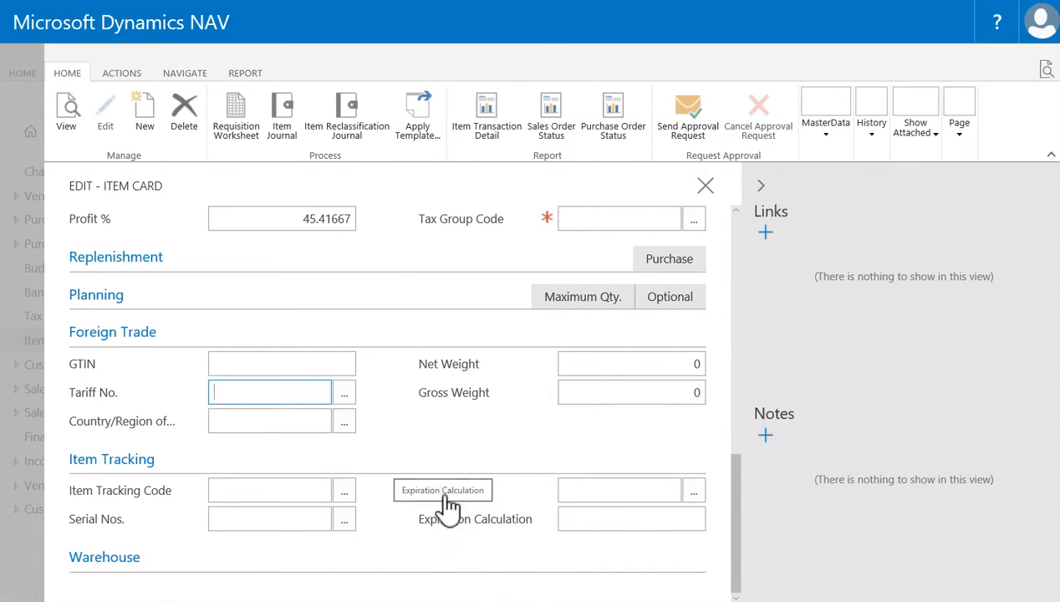
pyautogui.click(567, 519)
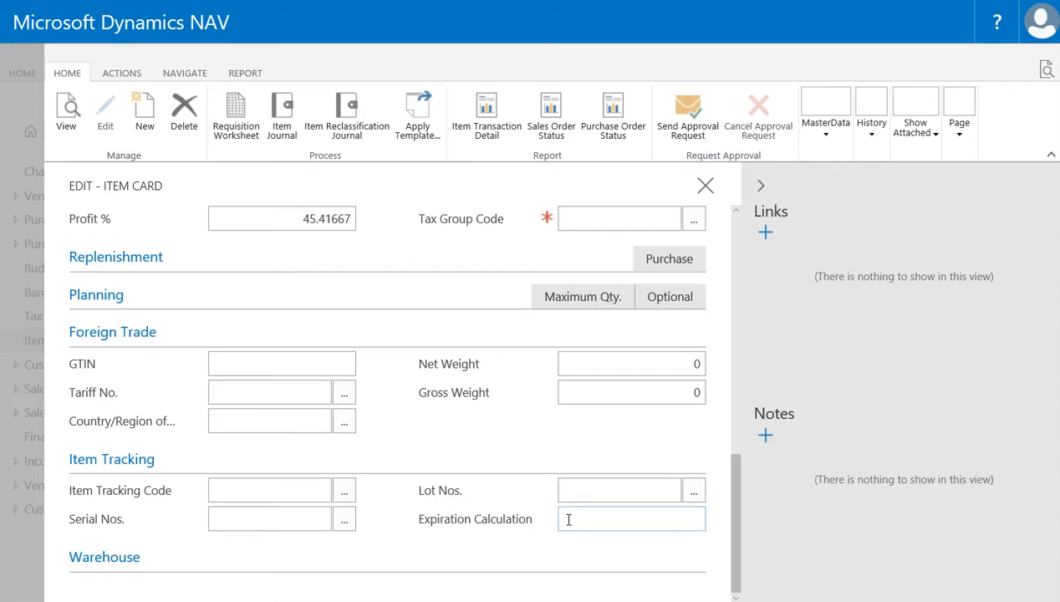
pyautogui.write('12m')
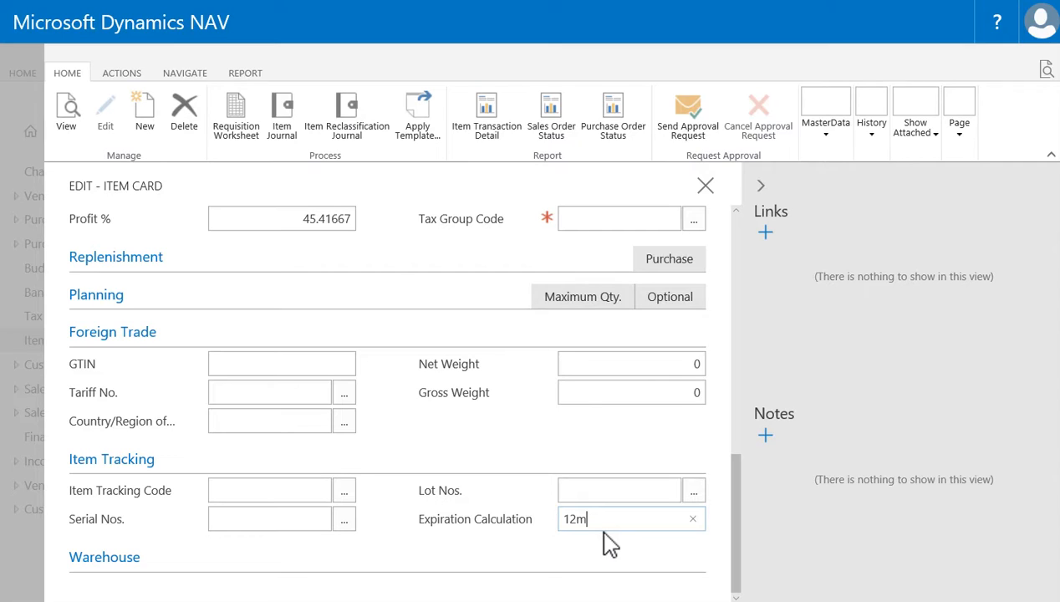
pyautogui.click(142, 468)
pyautogui.click(130, 400)
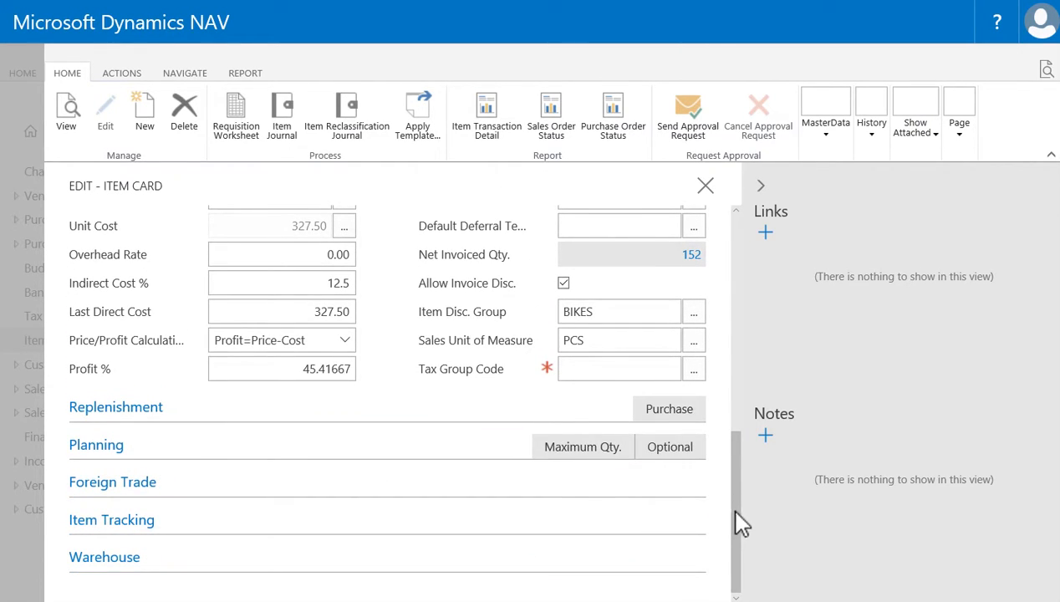
# Expand Warehouse, dismiss the Phys Invt Counting Period list unchosen, and return to the top of the card
pyautogui.moveTo(741, 456); pyautogui.dragTo(741, 527)
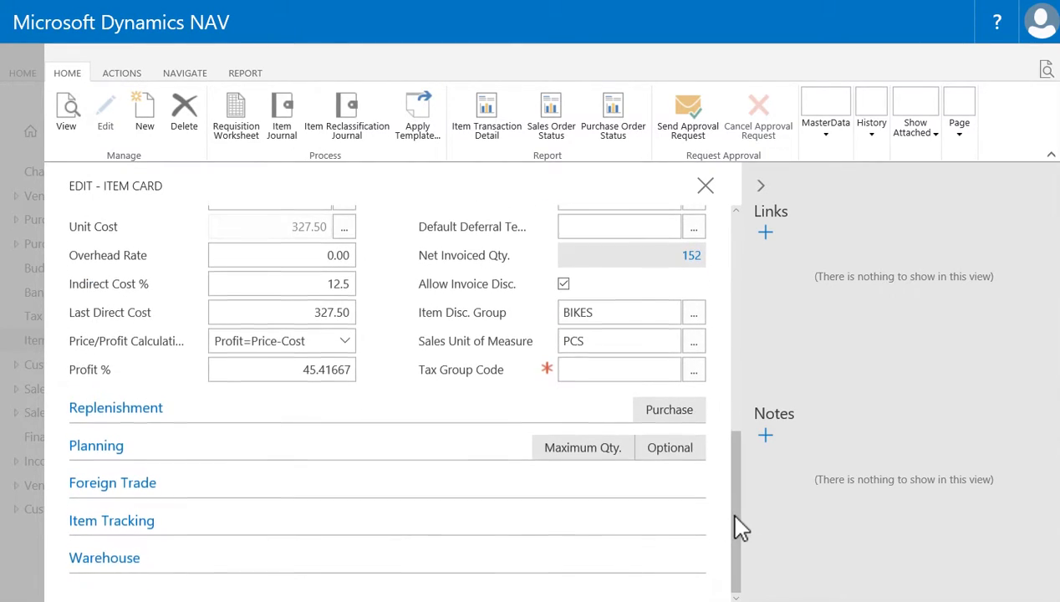
pyautogui.click(109, 568)
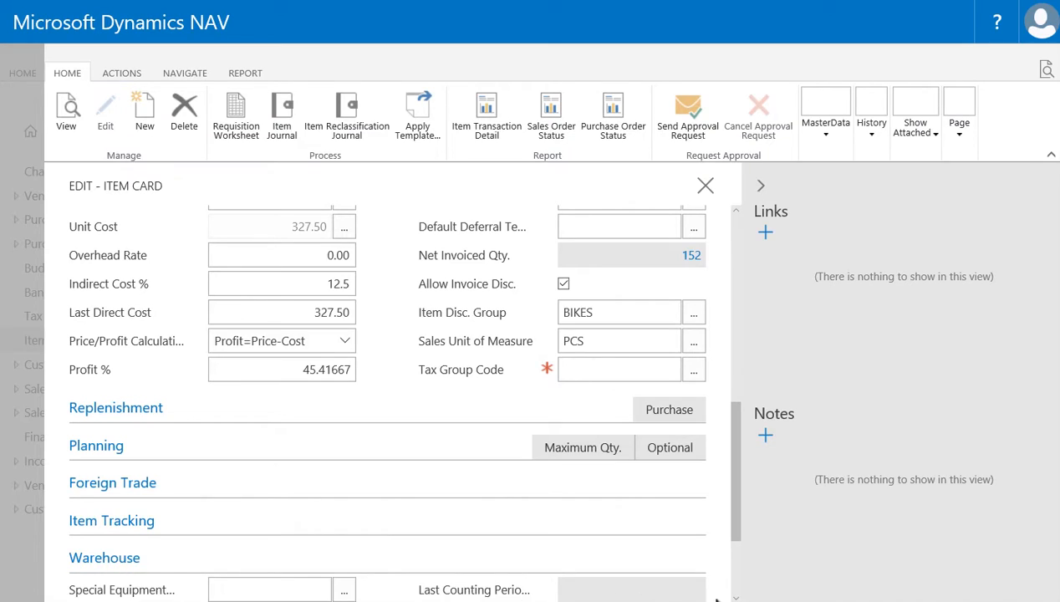
pyautogui.scroll(-3, 735, 597)
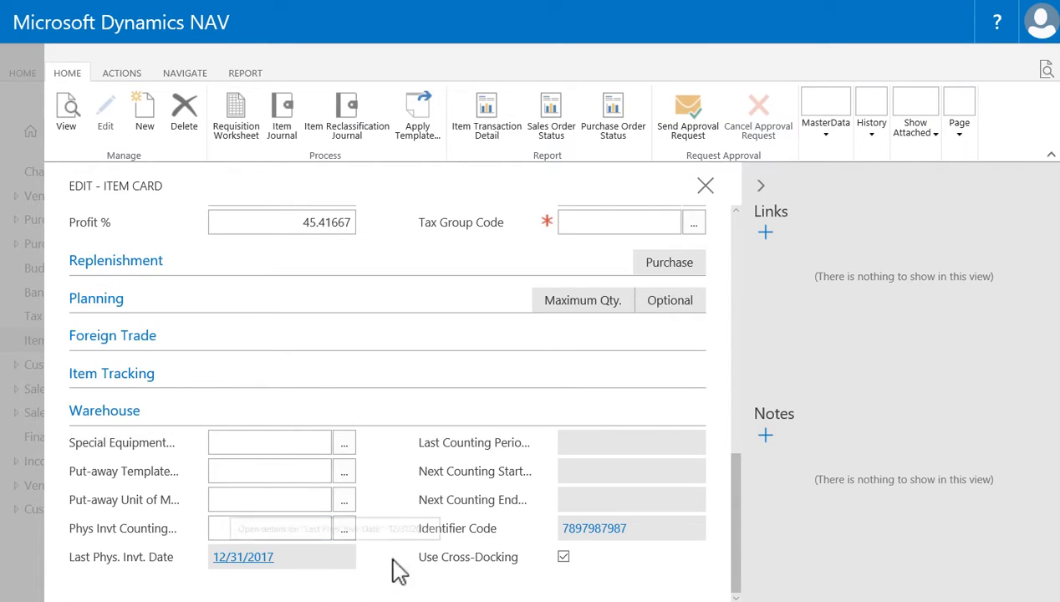
pyautogui.click(344, 532)
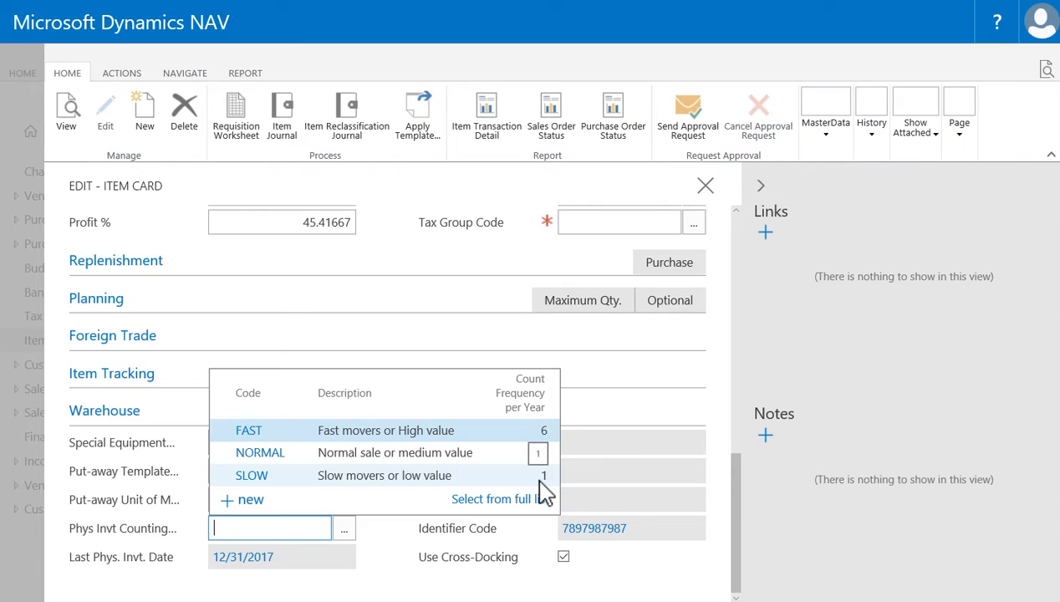
pyautogui.click(400, 541)
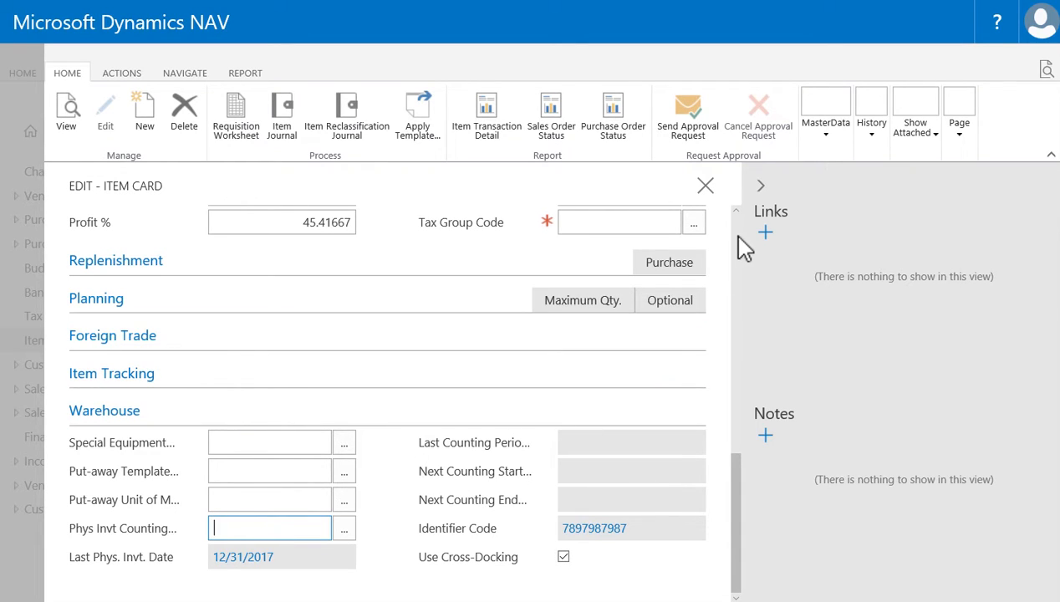
pyautogui.scroll(5, 739, 246)
pyautogui.scroll(3, 740, 246)
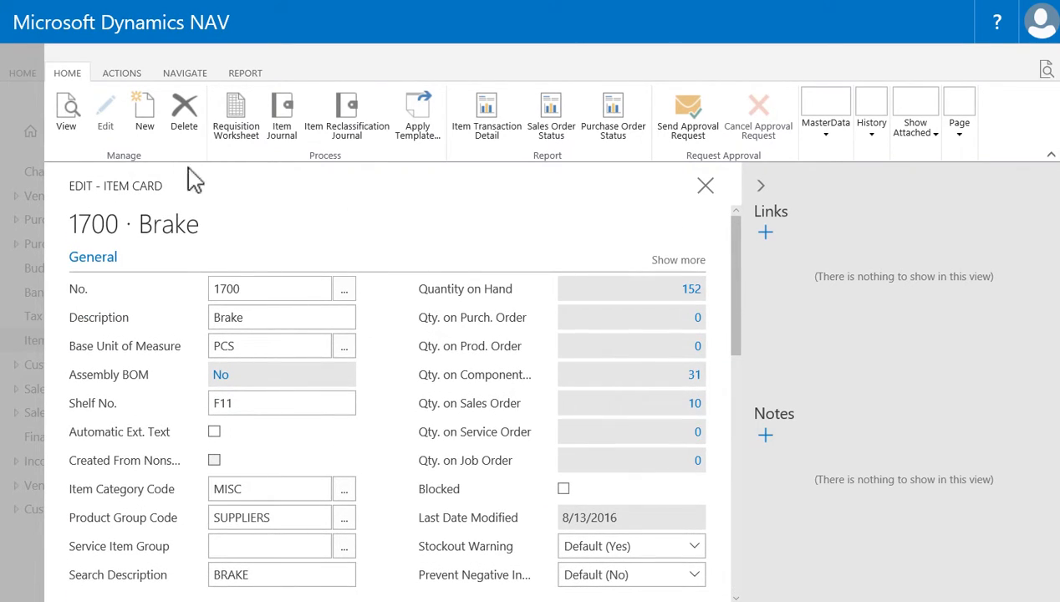
# Open the Item Units of Measure page for 1700 Brake from the Navigate ribbon
pyautogui.click(173, 81)
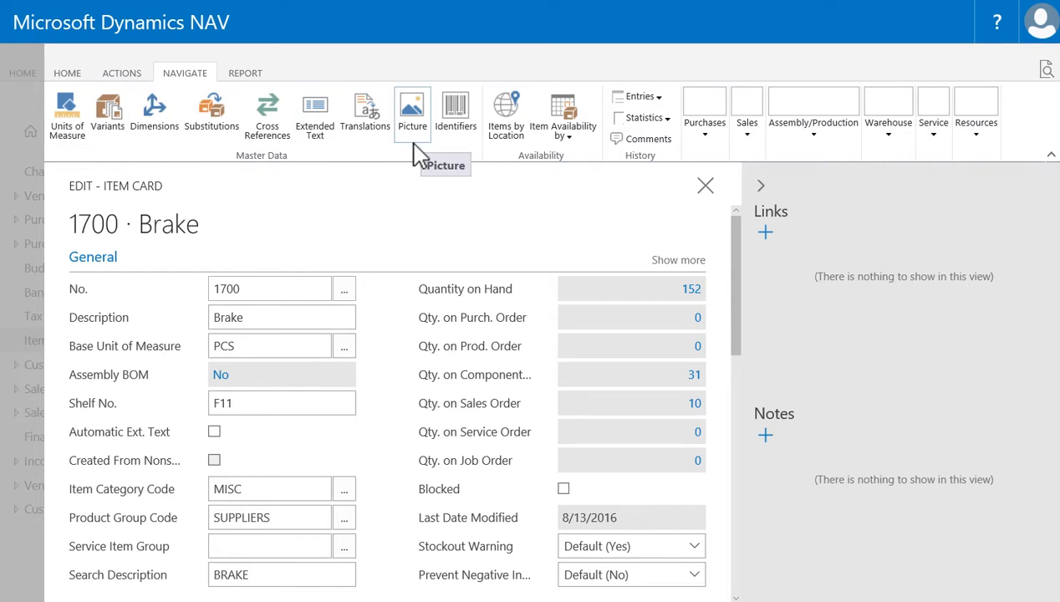
pyautogui.click(68, 134)
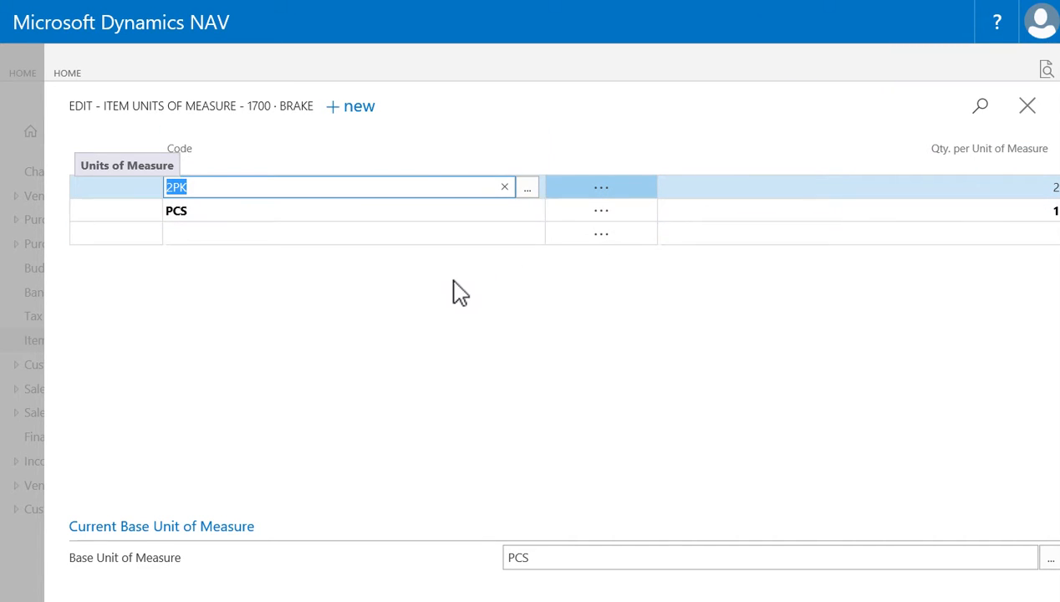
# Close the Item Units of Measure page to get back to the 1700 Brake card
pyautogui.click(1027, 107)
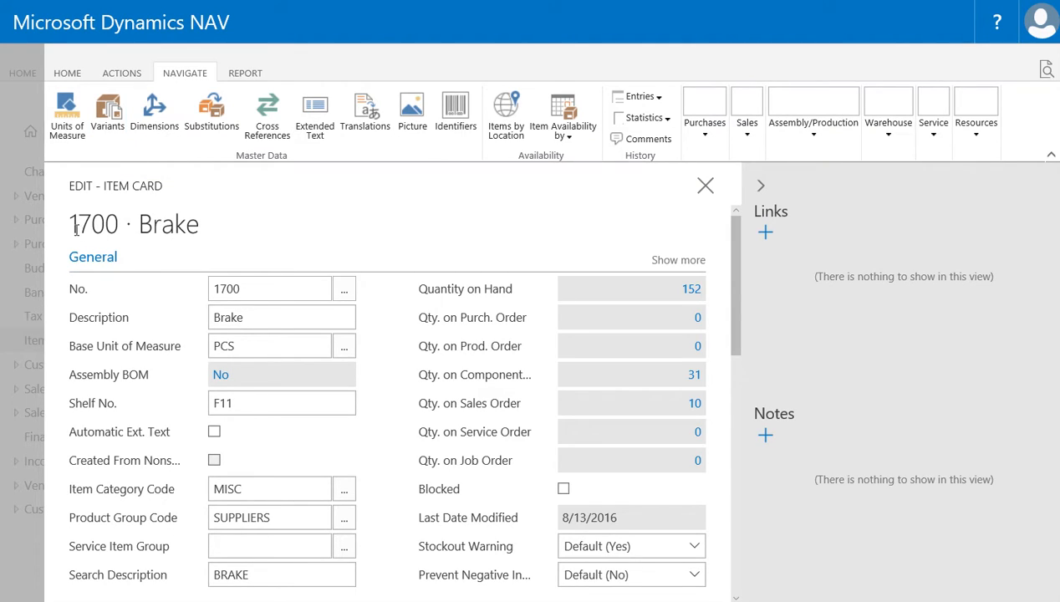
pyautogui.click(99, 121)
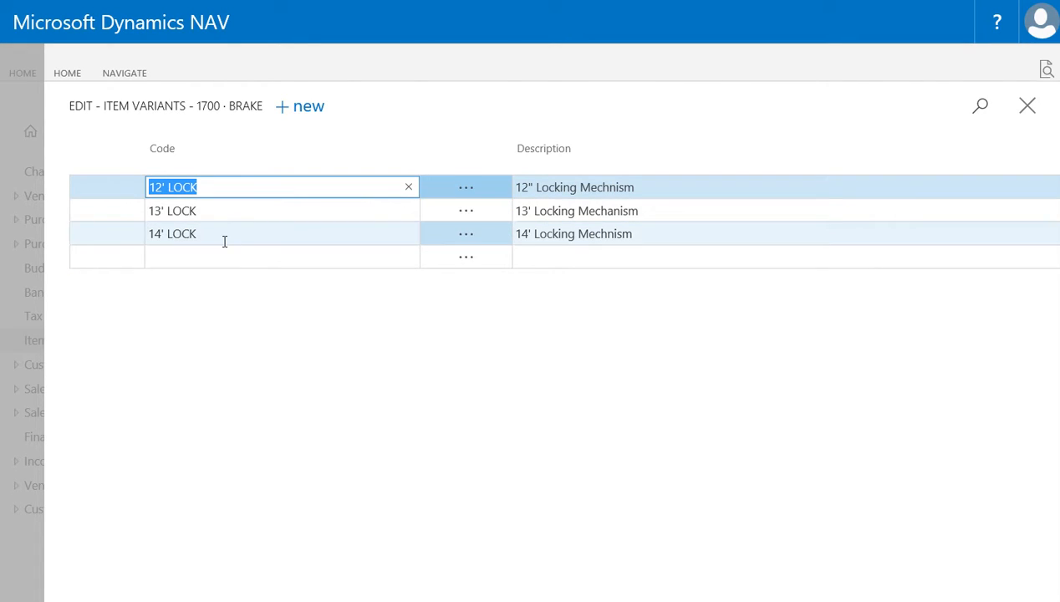
pyautogui.click(1027, 108)
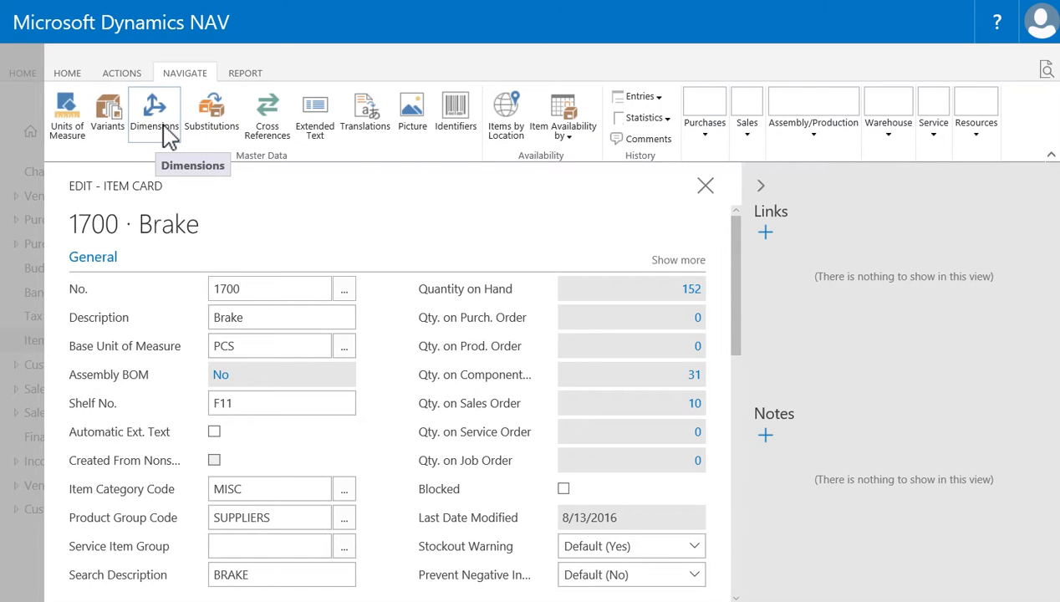
# Review the Brake item's substitution entries, then bring up its cross reference entries
pyautogui.click(214, 134)
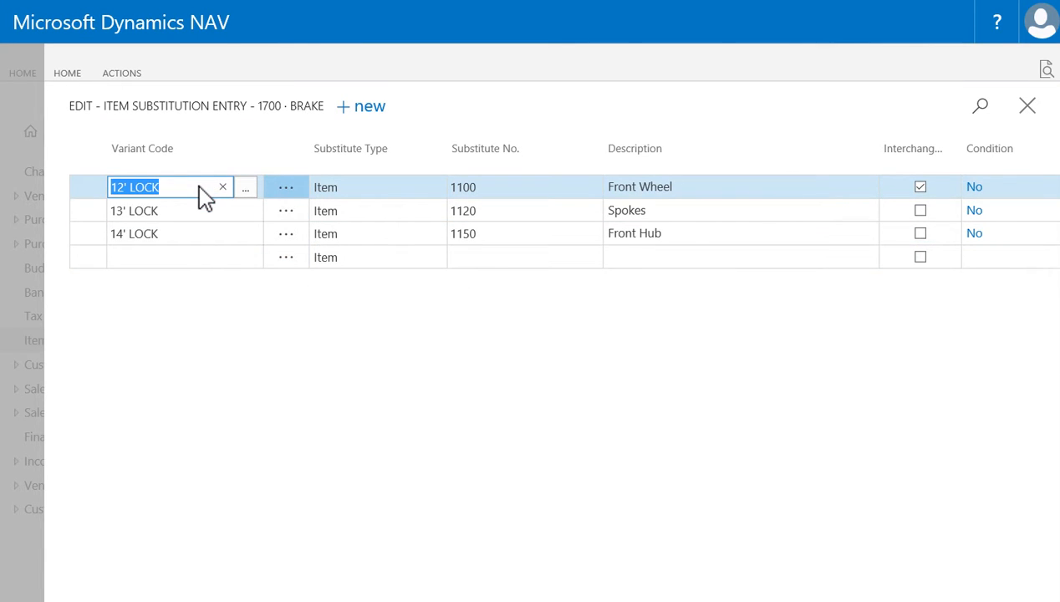
pyautogui.moveTo(258, 106); pyautogui.dragTo(325, 120)
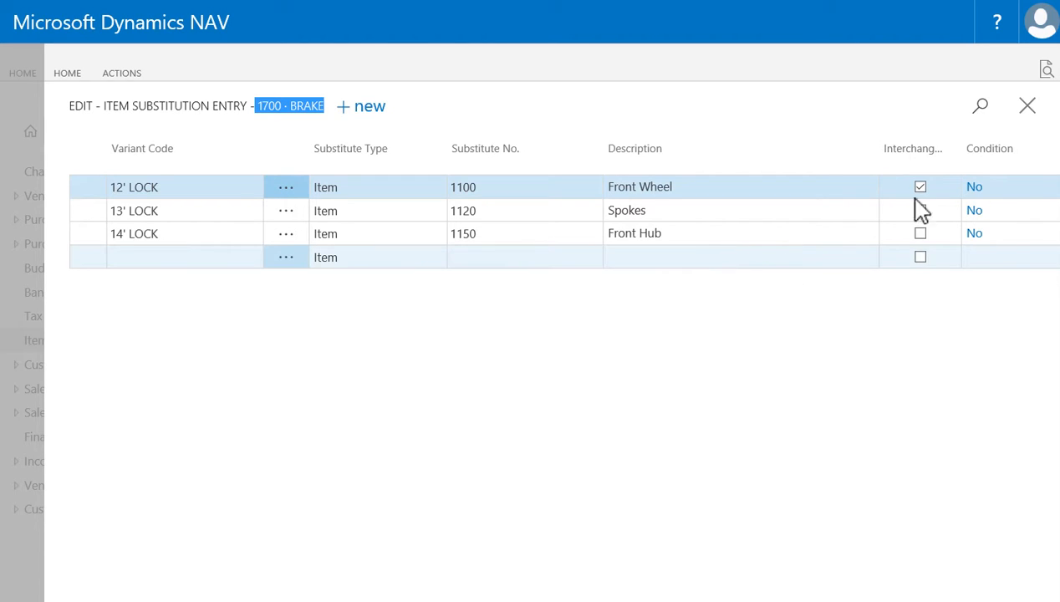
pyautogui.click(1027, 105)
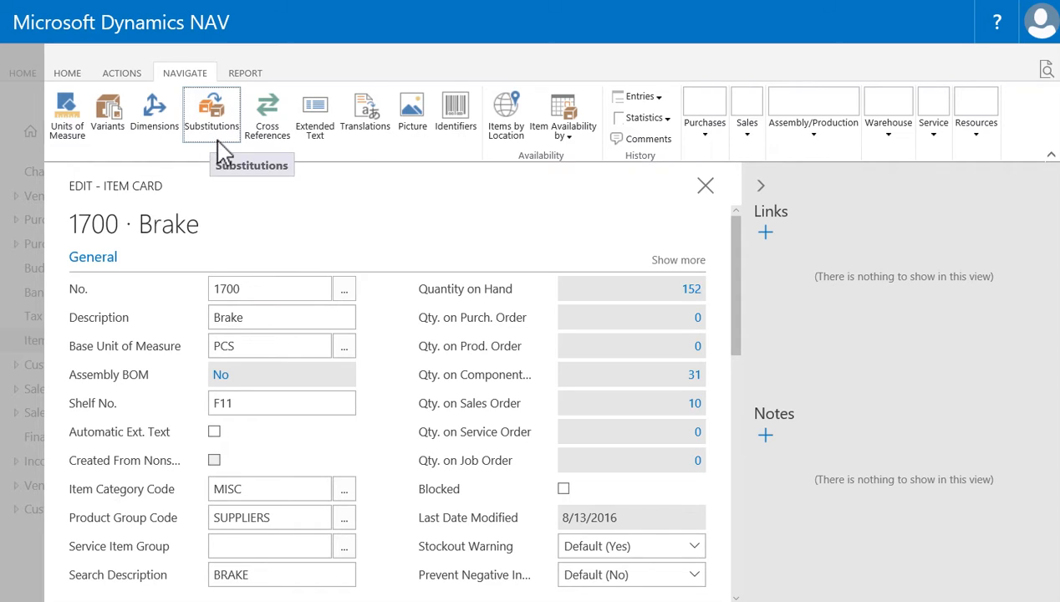
pyautogui.click(272, 137)
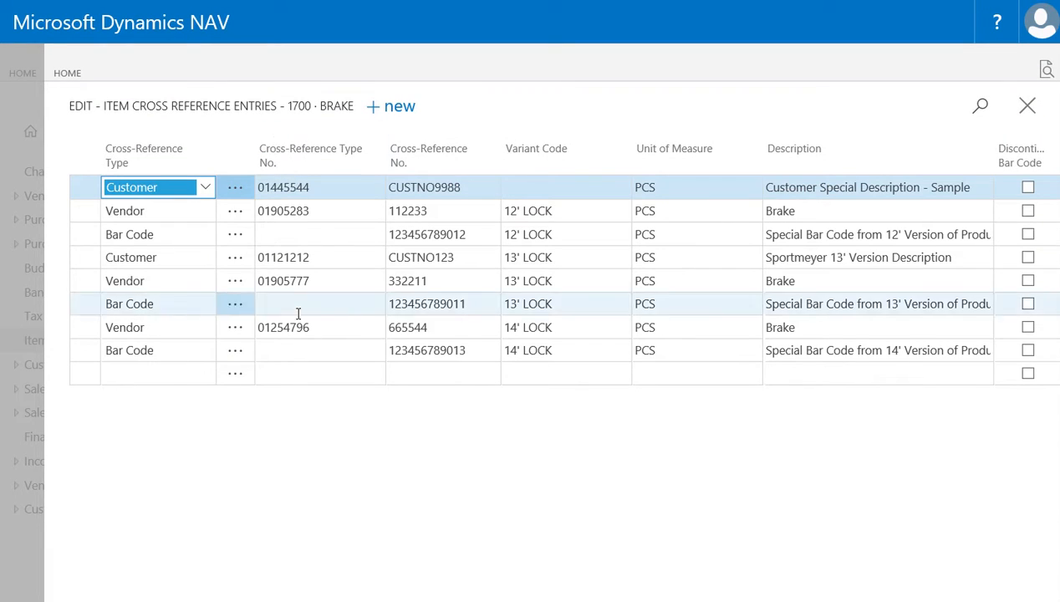
# Sort cross references by type ascending and check the 13' LOCK row's variant, unit and description
pyautogui.click(188, 167)
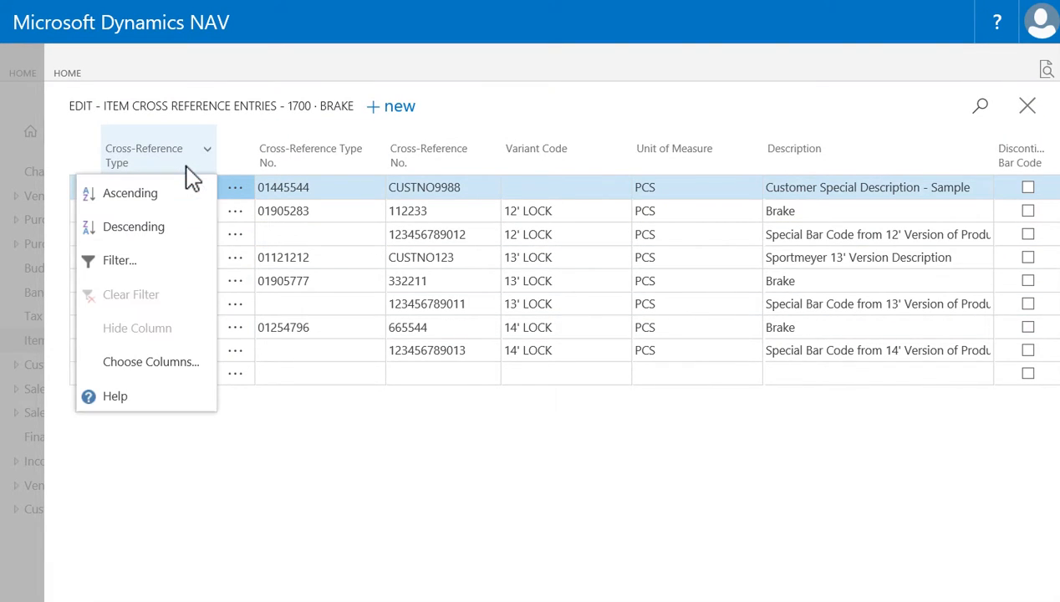
pyautogui.click(163, 190)
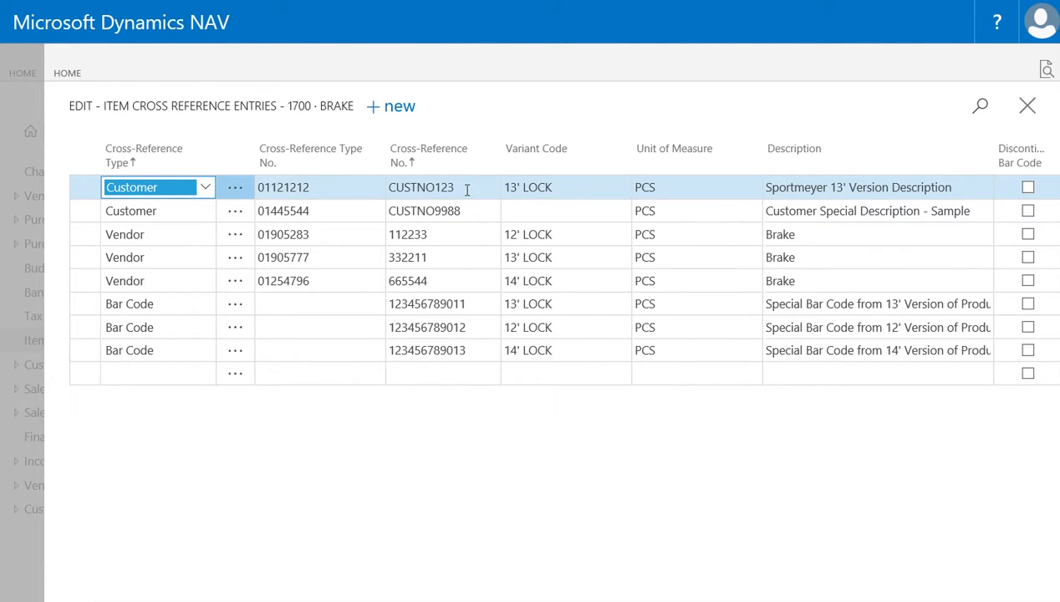
pyautogui.click(578, 191)
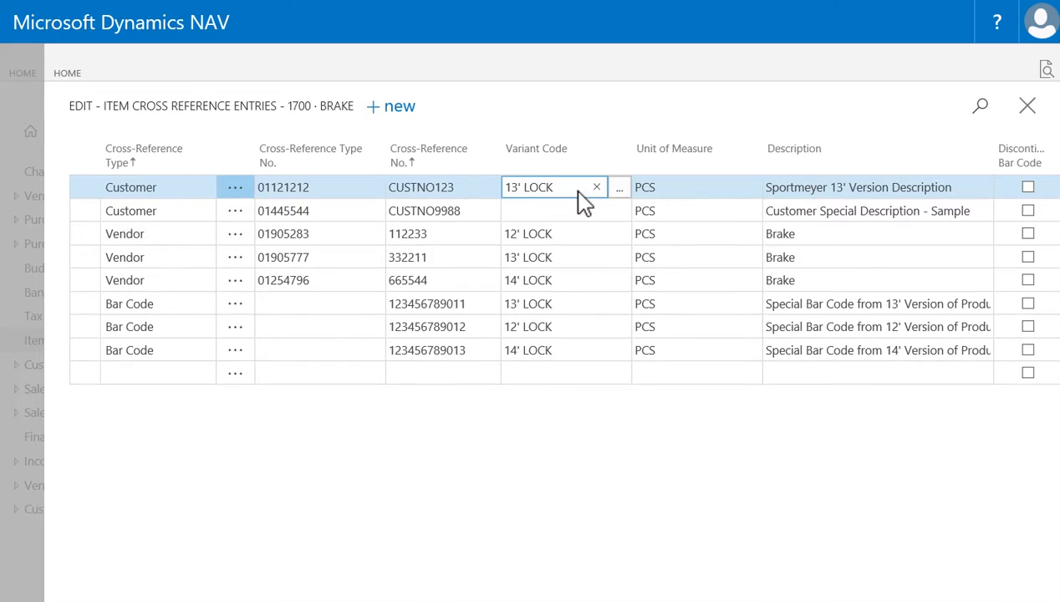
pyautogui.click(665, 194)
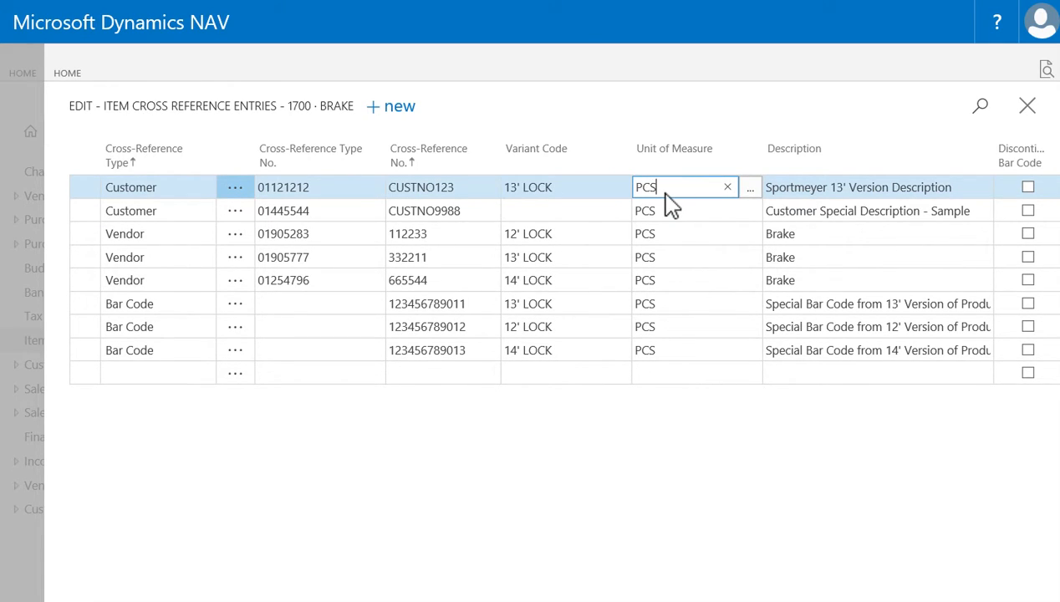
pyautogui.click(952, 187)
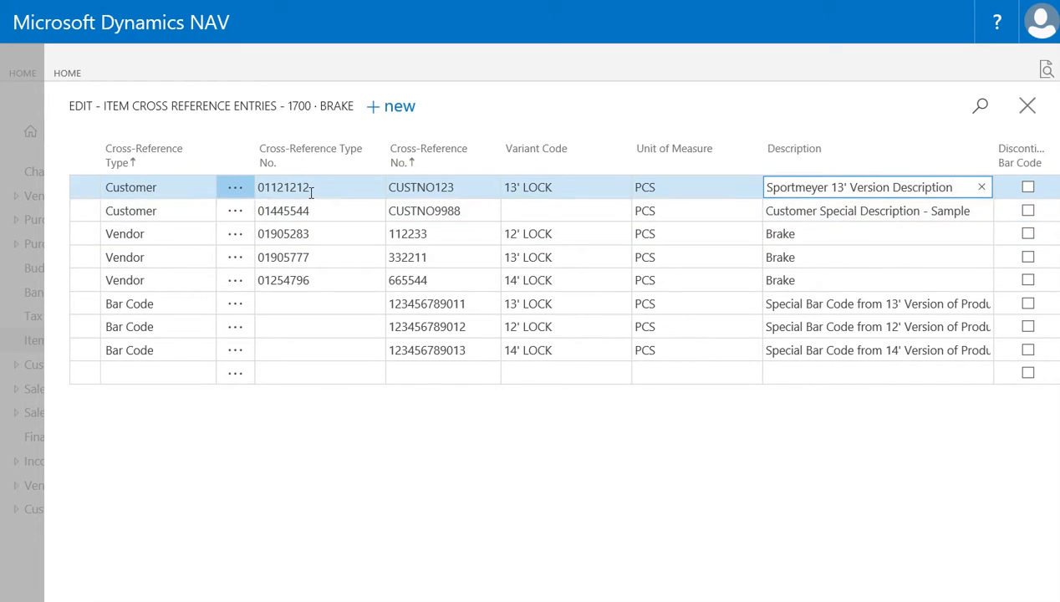
# Check the first cross-reference number and a Bar Code type number, then close the entries
pyautogui.click(466, 190)
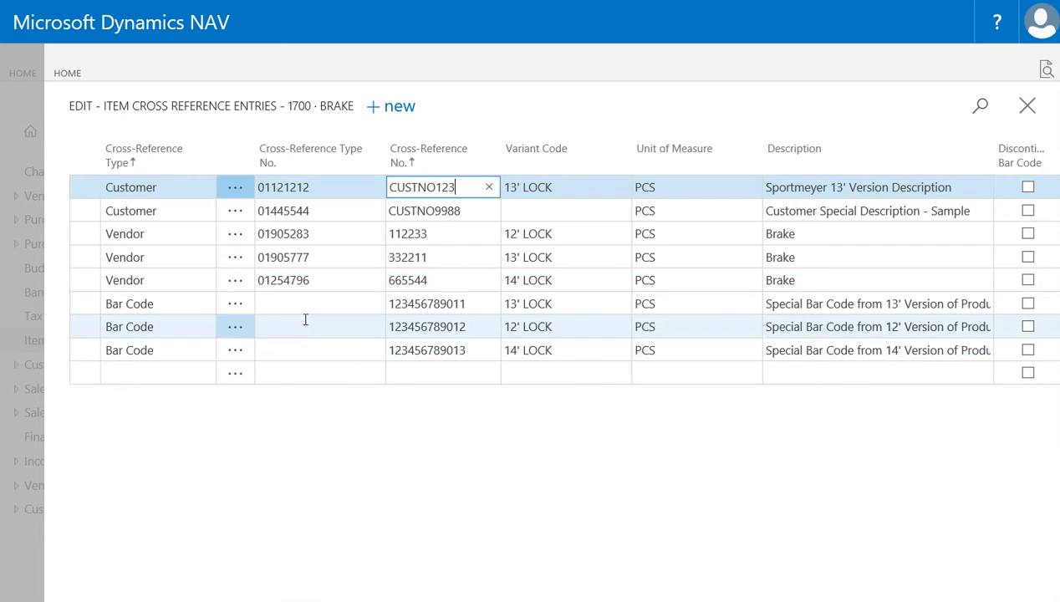
pyautogui.click(336, 308)
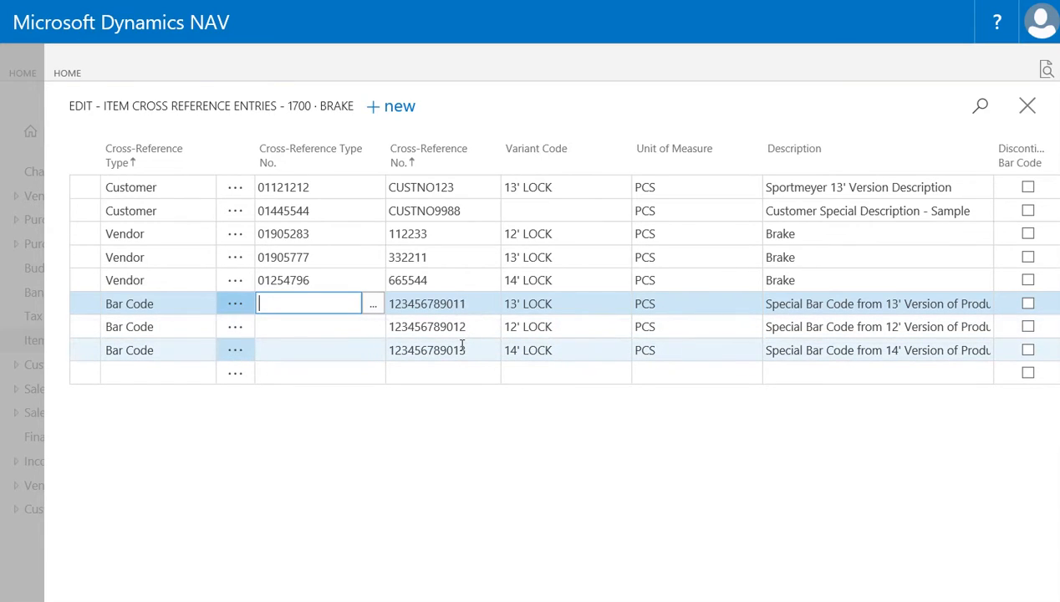
pyautogui.click(1017, 113)
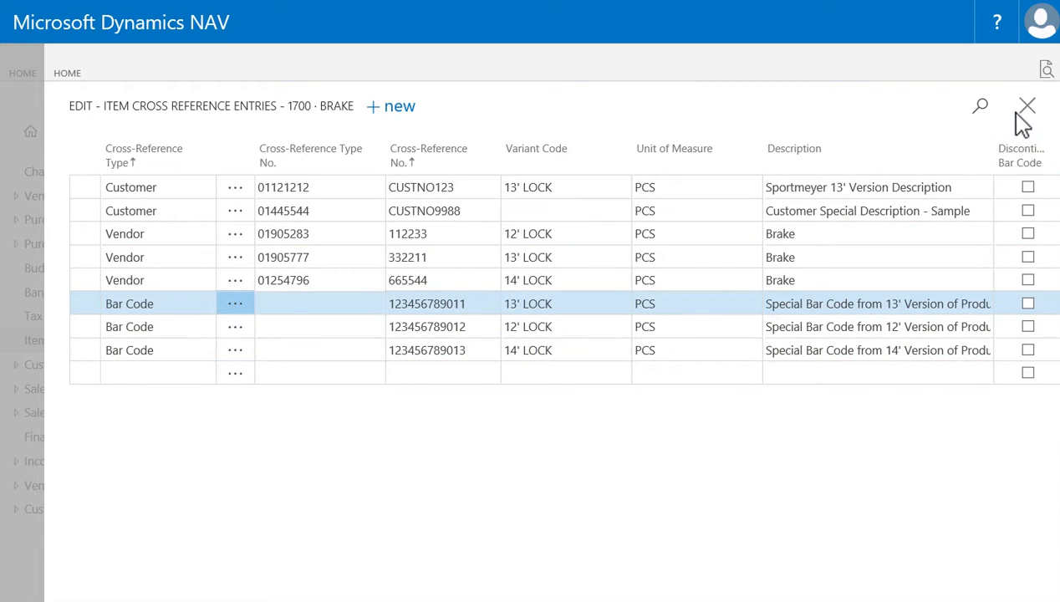
pyautogui.click(1025, 110)
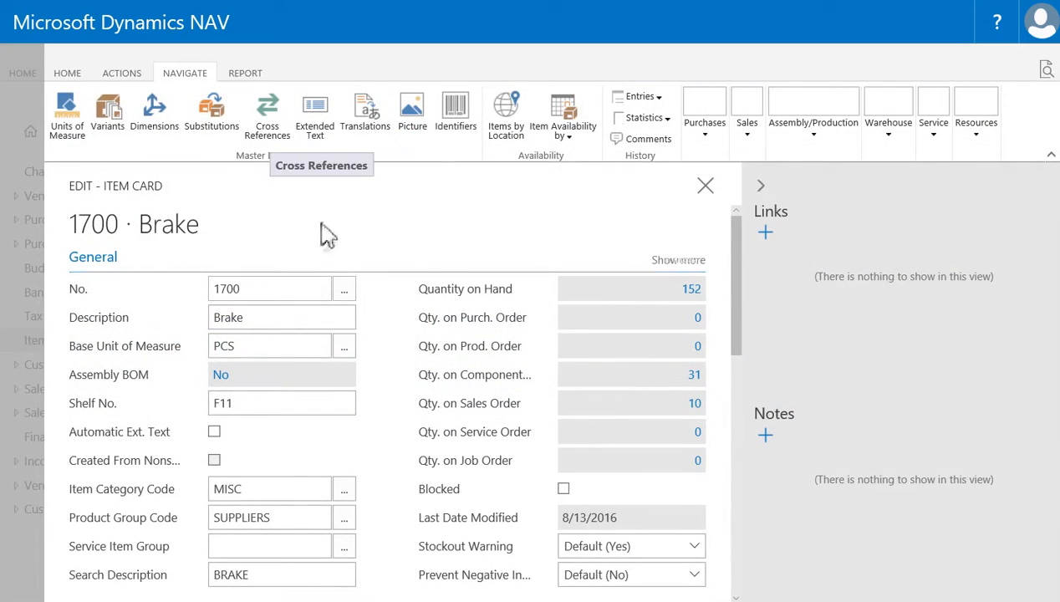
pyautogui.click(316, 125)
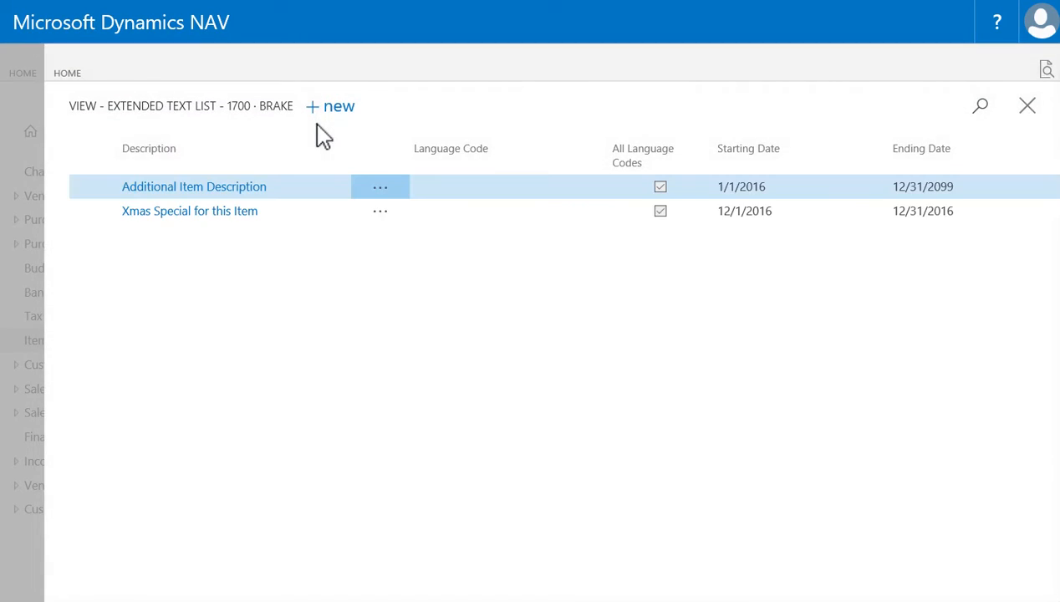
pyautogui.click(214, 197)
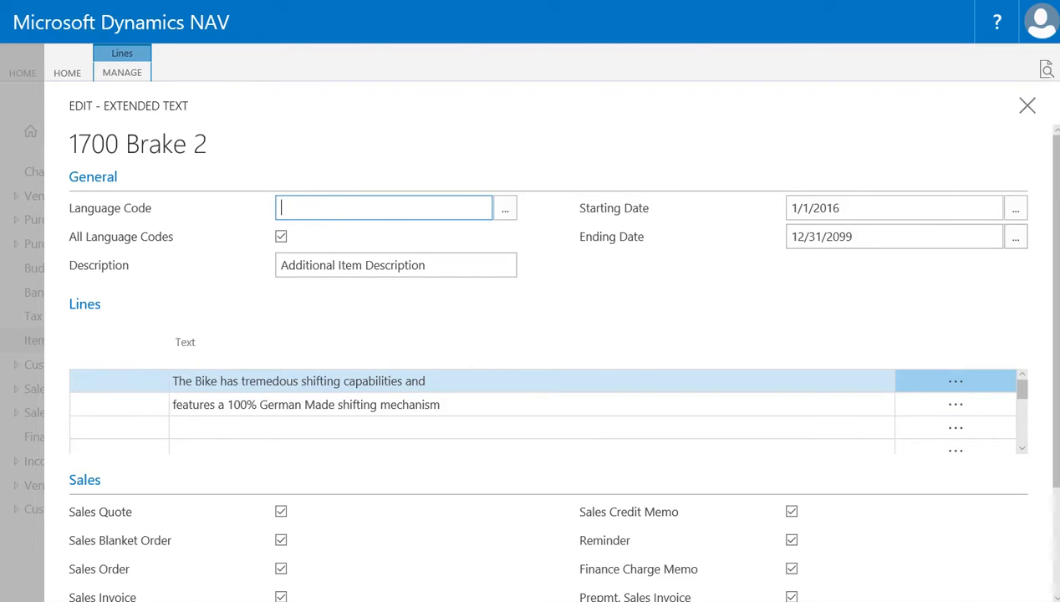
pyautogui.scroll(-3, 1057, 587)
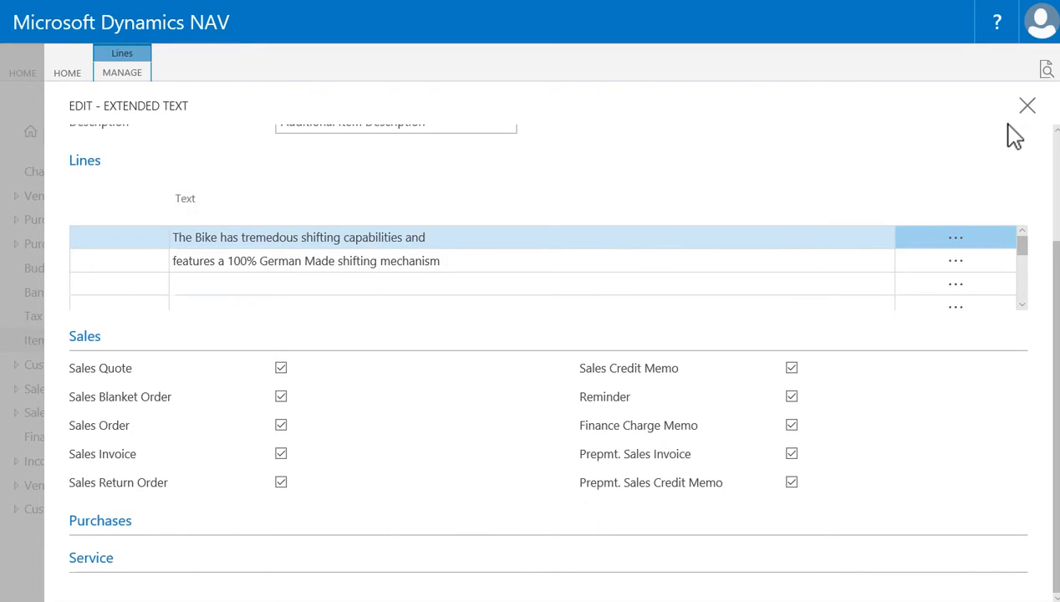
pyautogui.click(1027, 107)
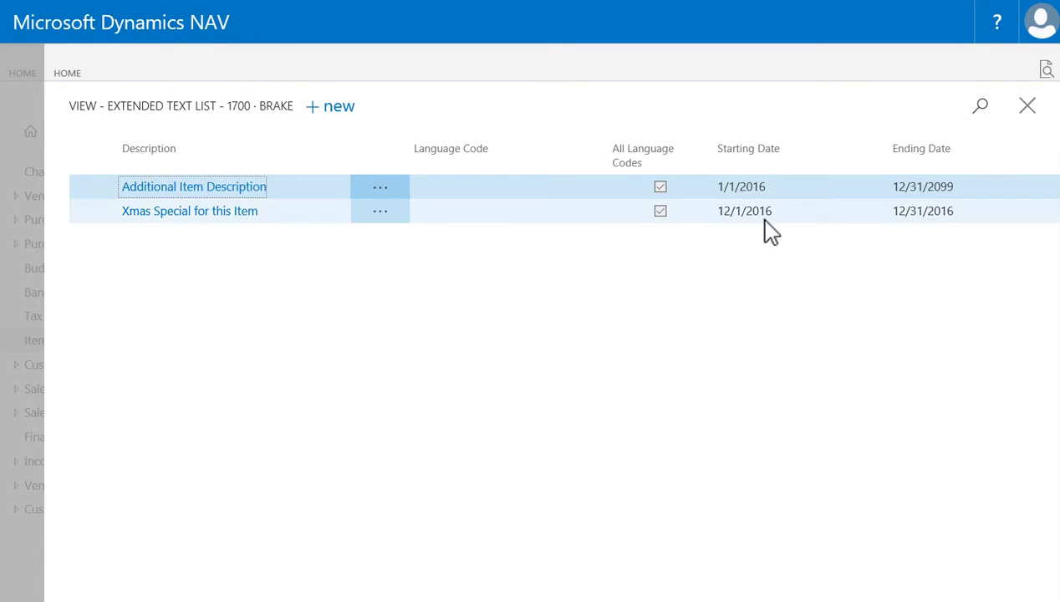
pyautogui.click(226, 219)
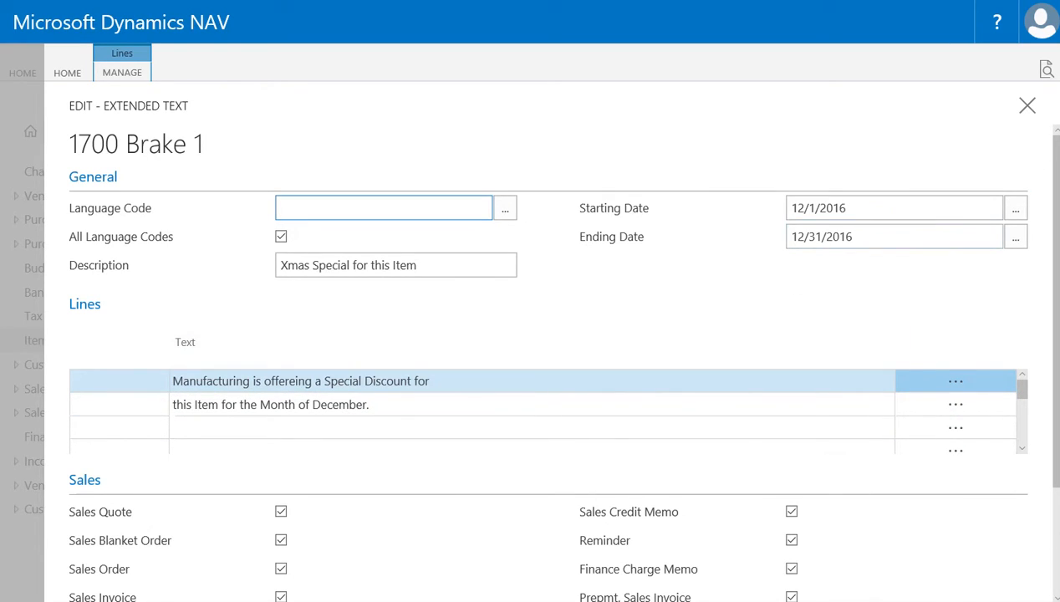
pyautogui.click(1027, 107)
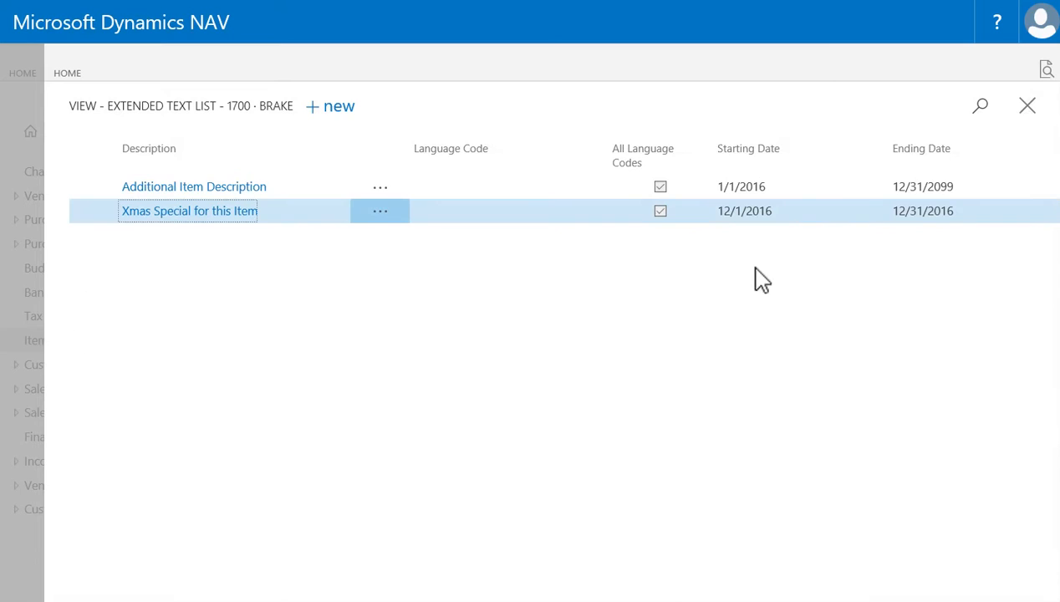
pyautogui.click(1027, 107)
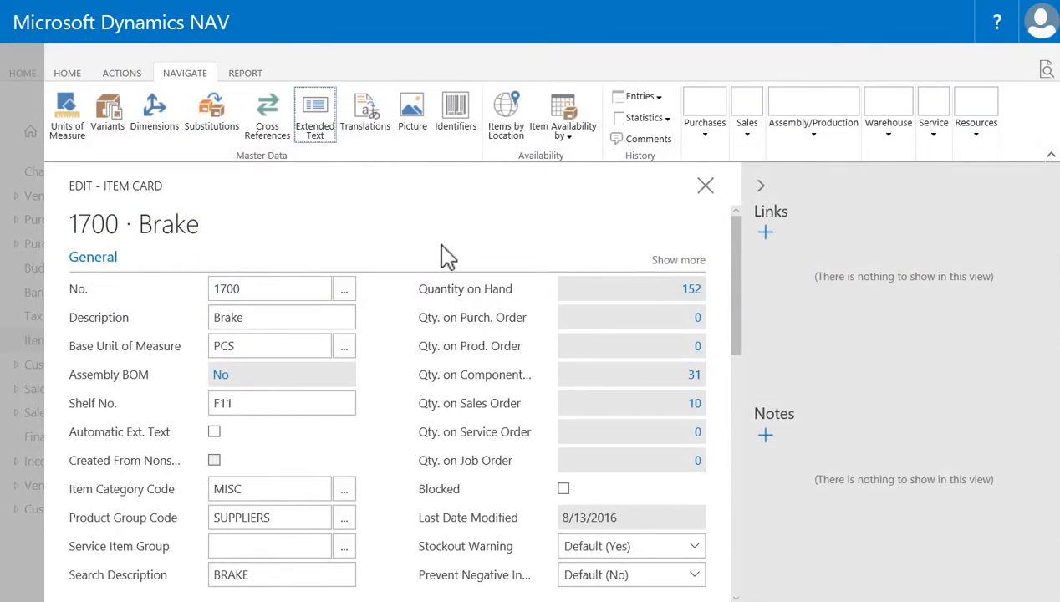
pyautogui.click(358, 141)
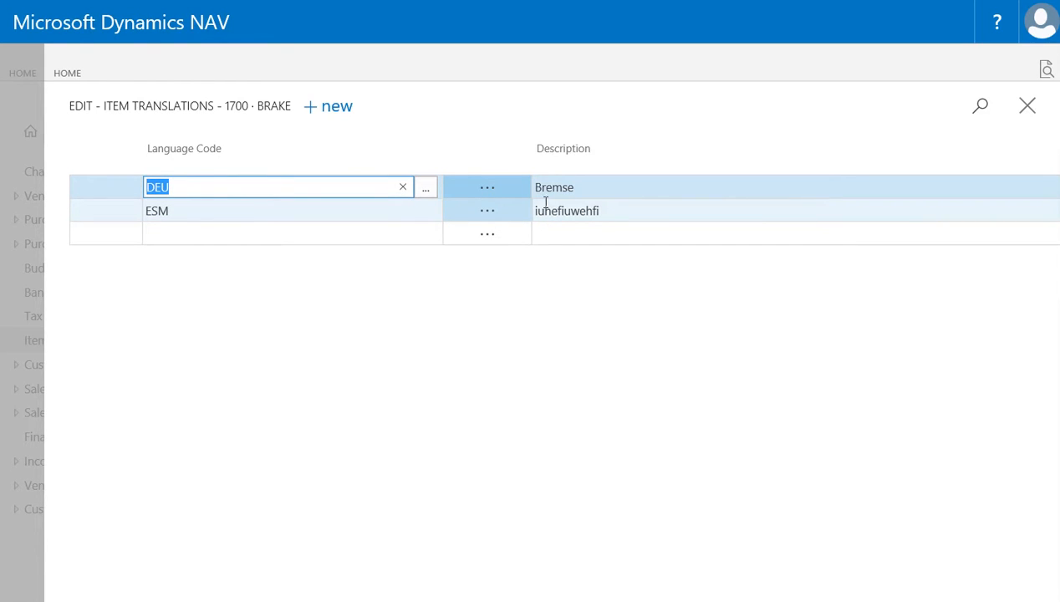
pyautogui.click(235, 214)
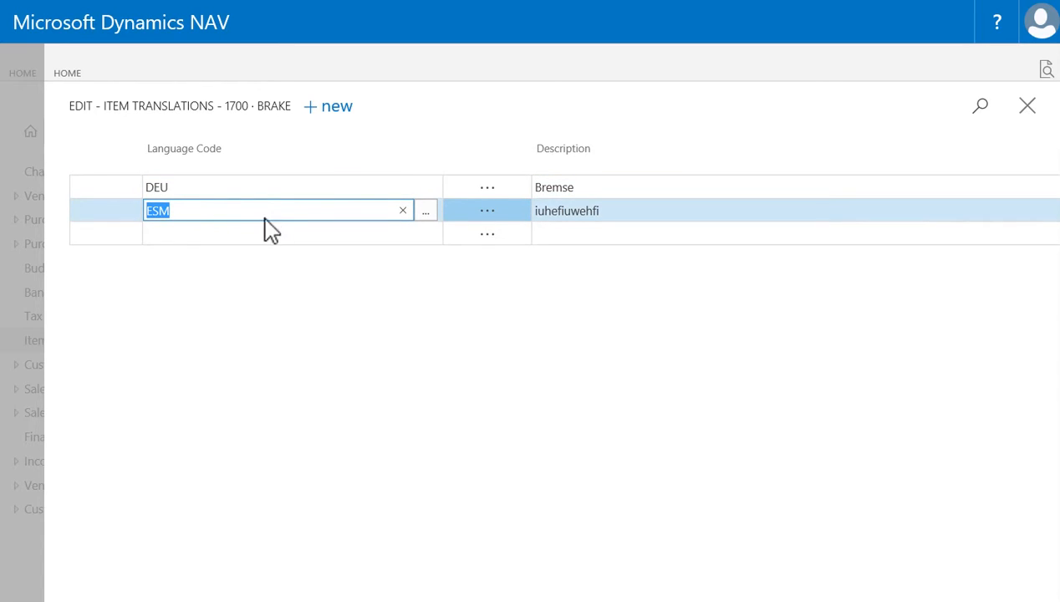
pyautogui.click(284, 188)
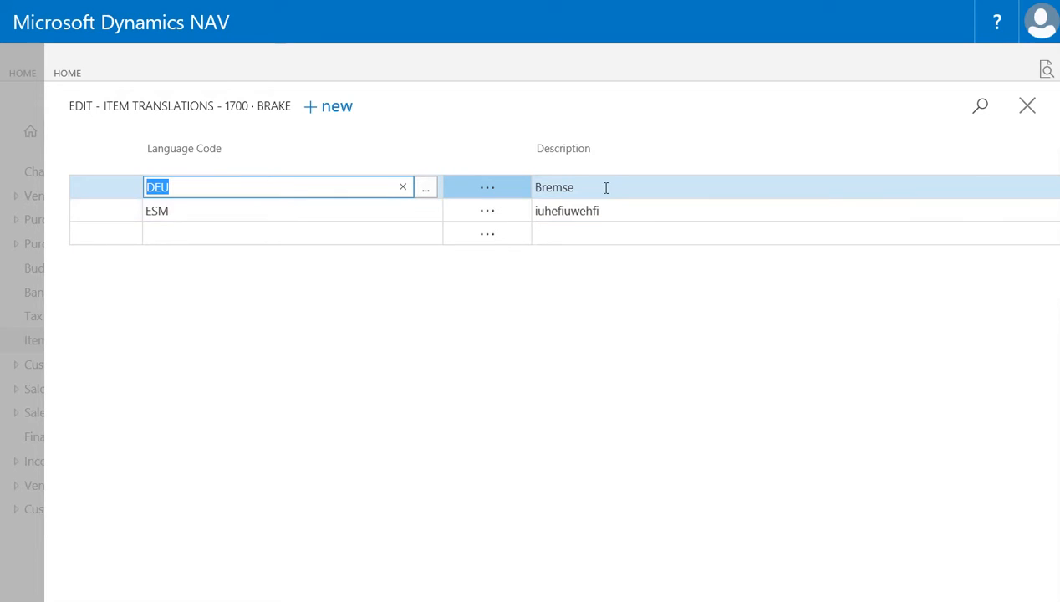
pyautogui.click(1028, 109)
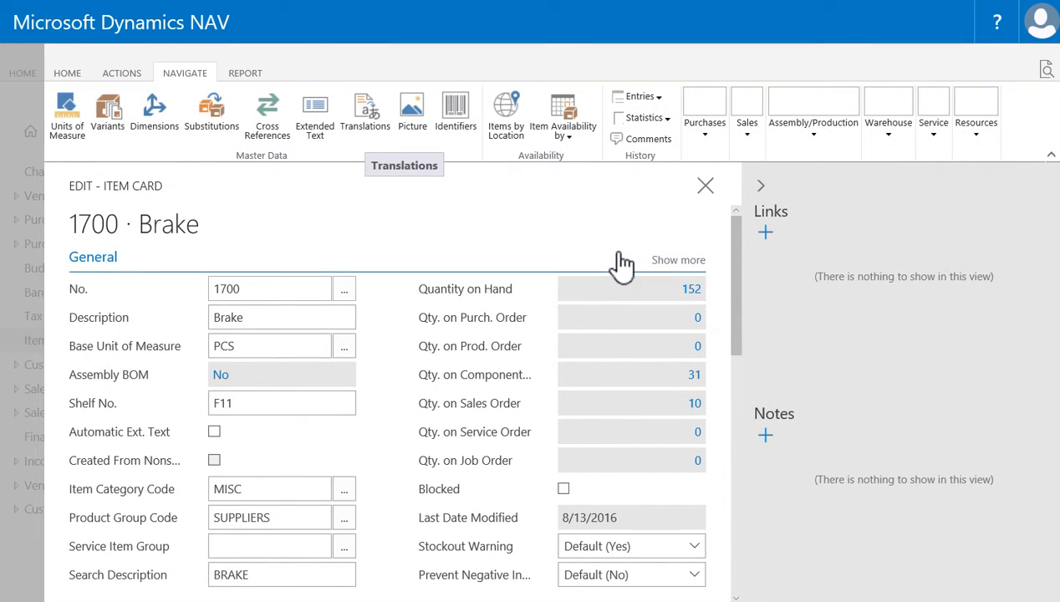
pyautogui.click(414, 118)
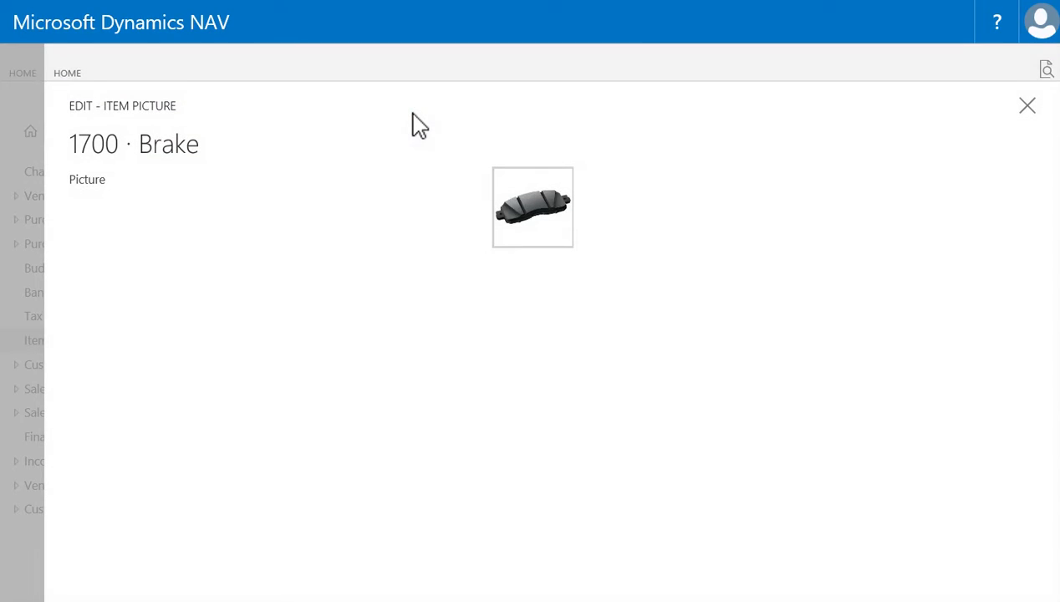
pyautogui.click(1027, 107)
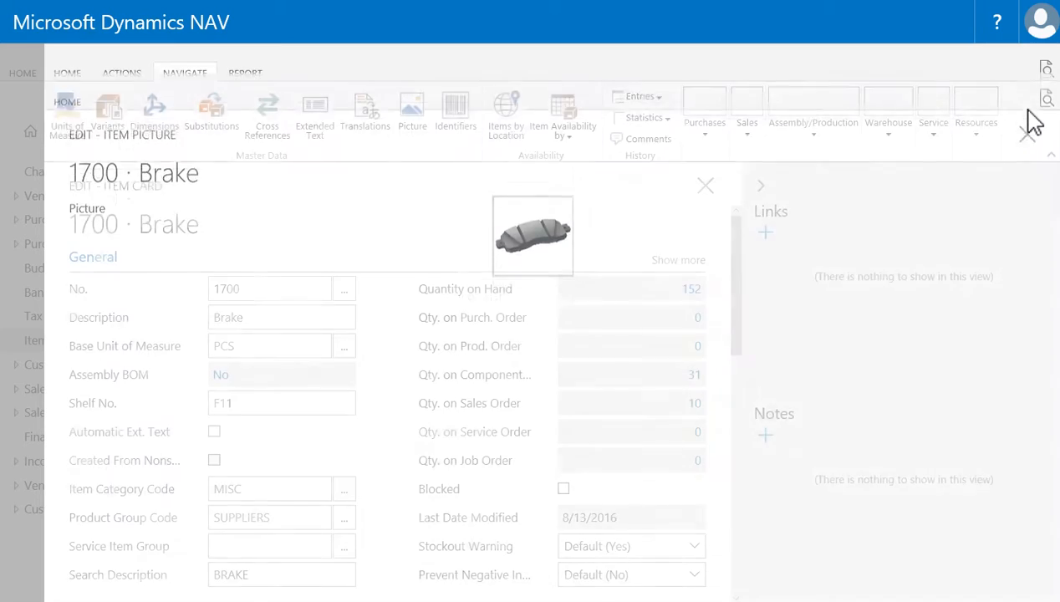
pyautogui.click(455, 138)
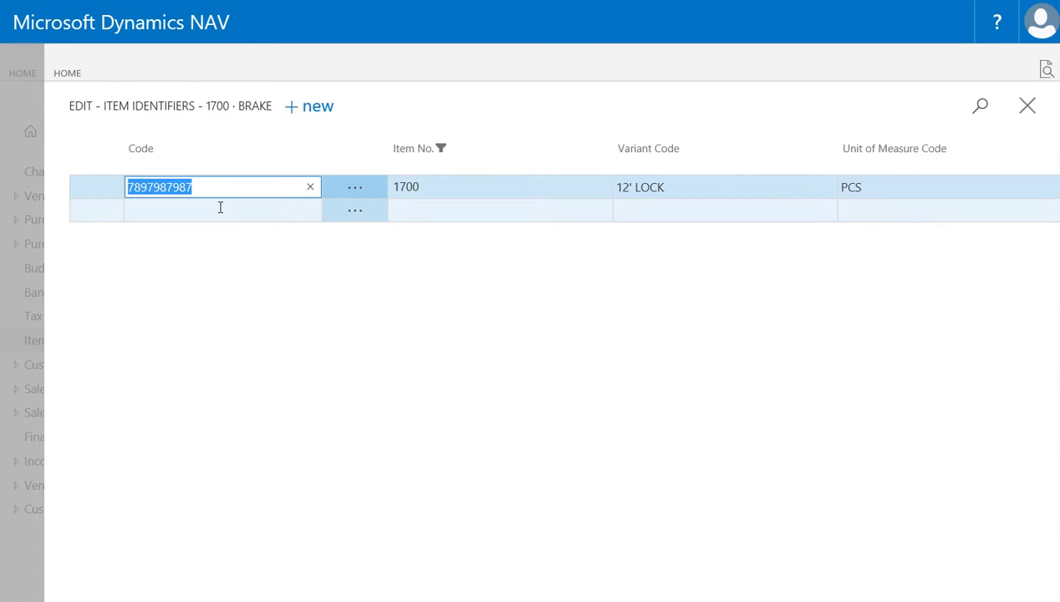
pyautogui.click(274, 210)
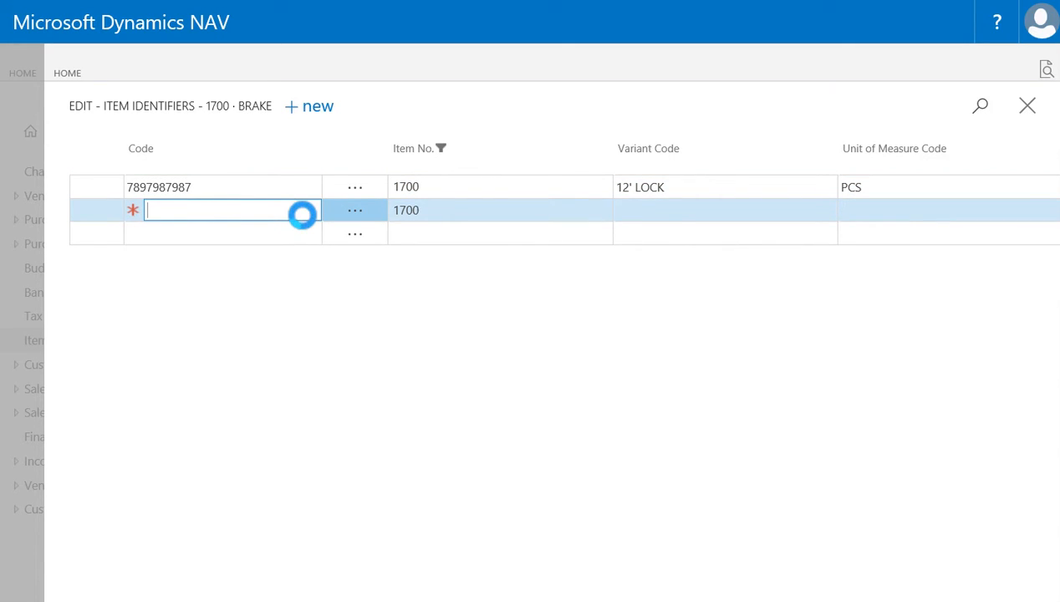
pyautogui.write('96798698768')
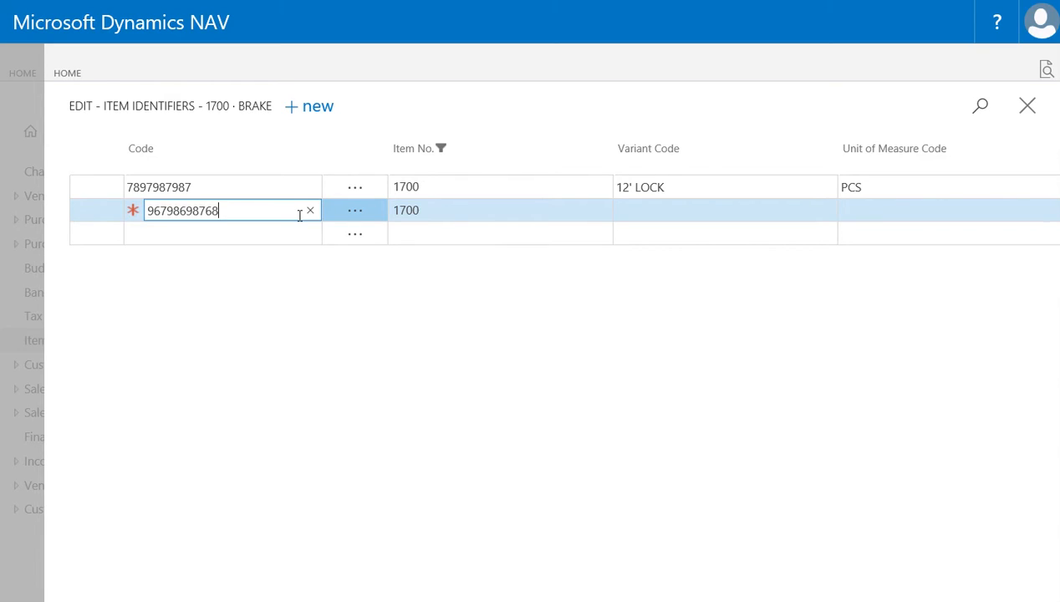
pyautogui.click(686, 214)
pyautogui.click(825, 215)
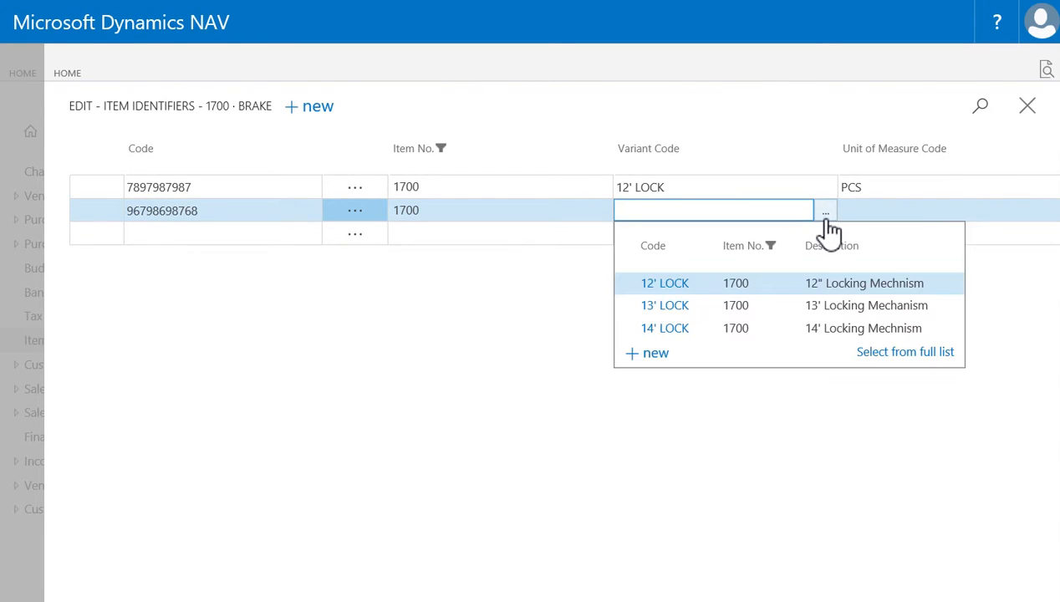
pyautogui.click(718, 302)
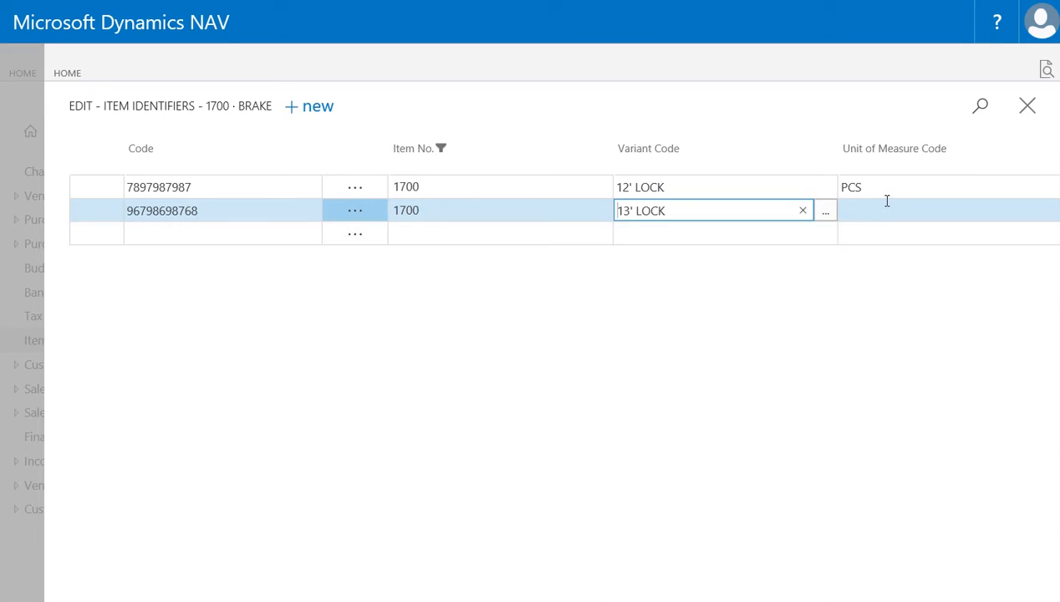
pyautogui.click(887, 203)
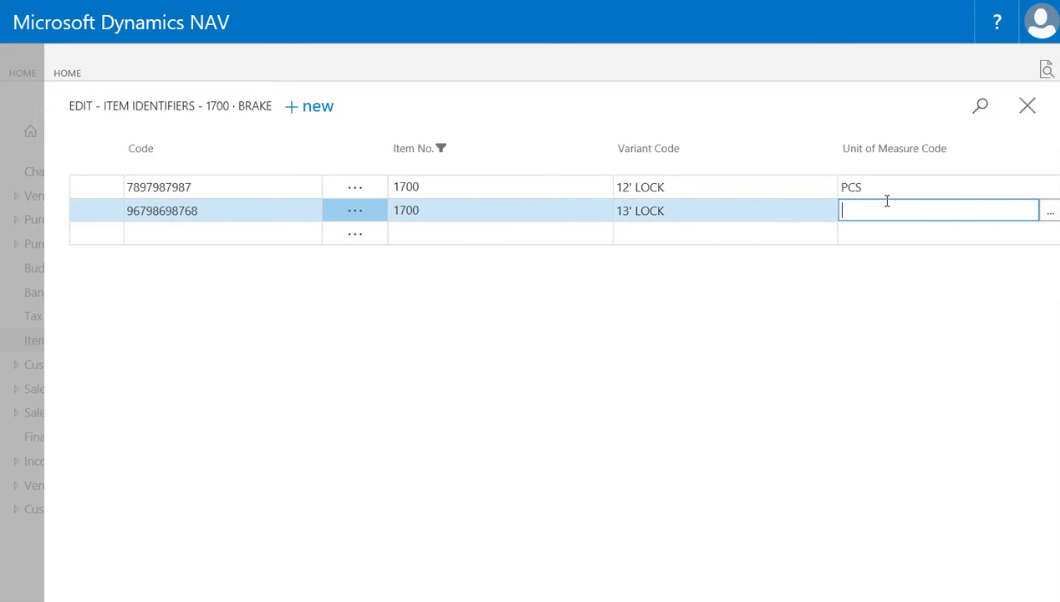
pyautogui.click(1050, 215)
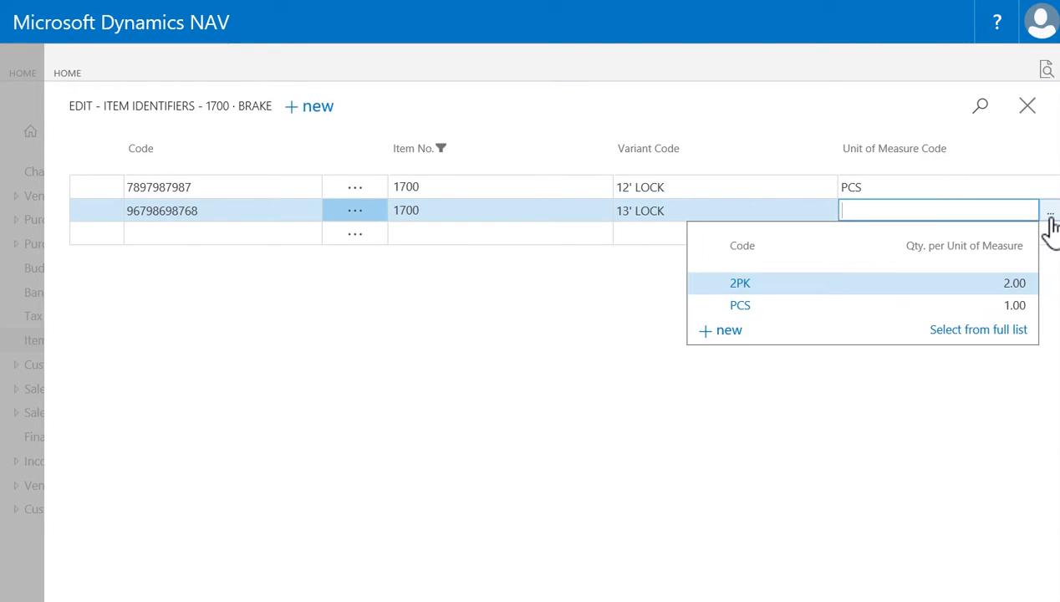
pyautogui.click(738, 291)
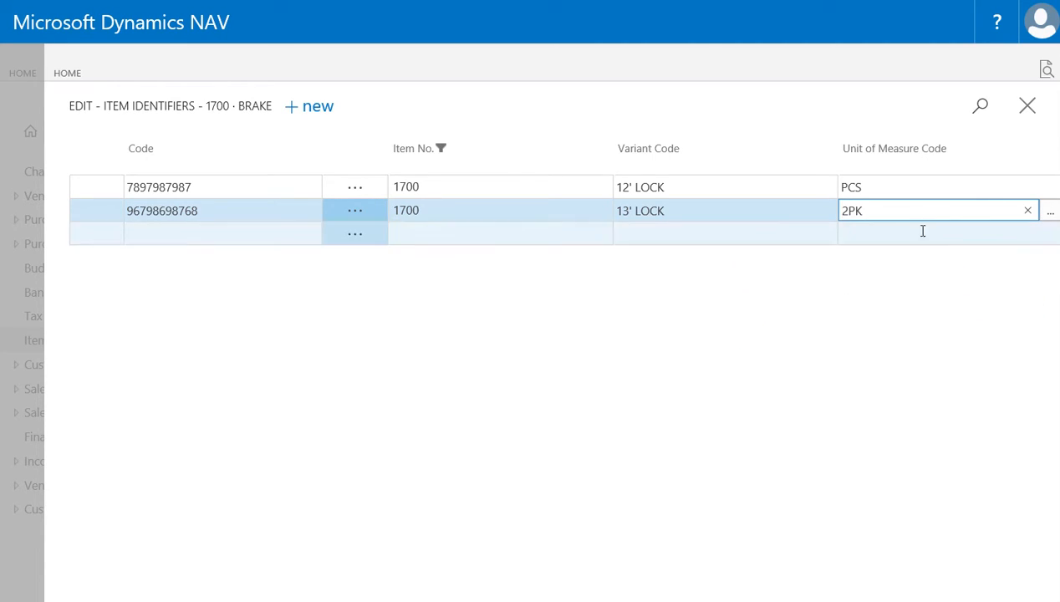
# Compare the identifier codes and close the Edit - Item Identifiers page
pyautogui.click(261, 185)
pyautogui.click(246, 207)
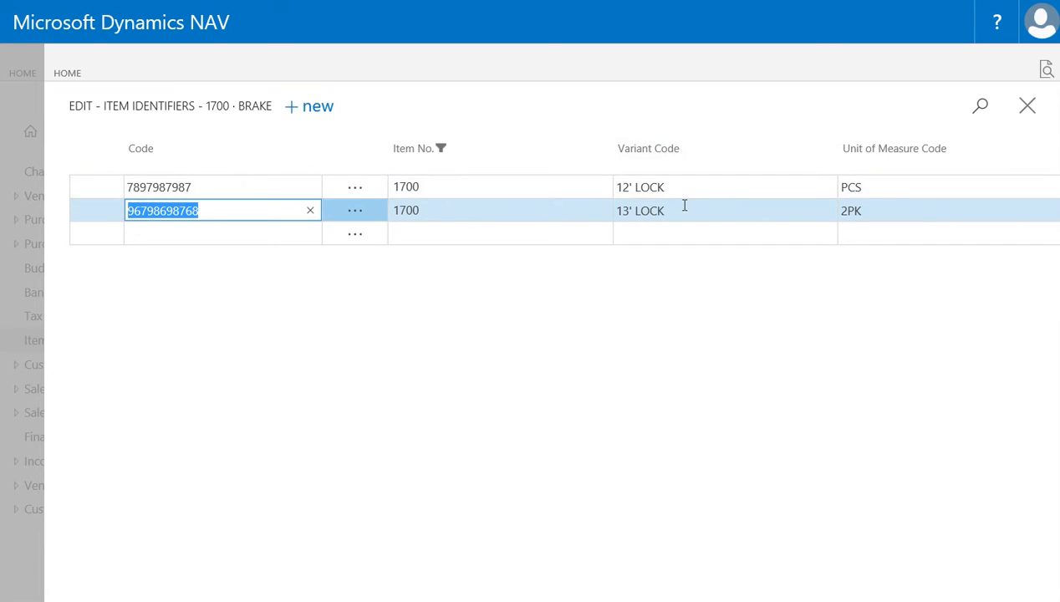
pyautogui.click(1027, 106)
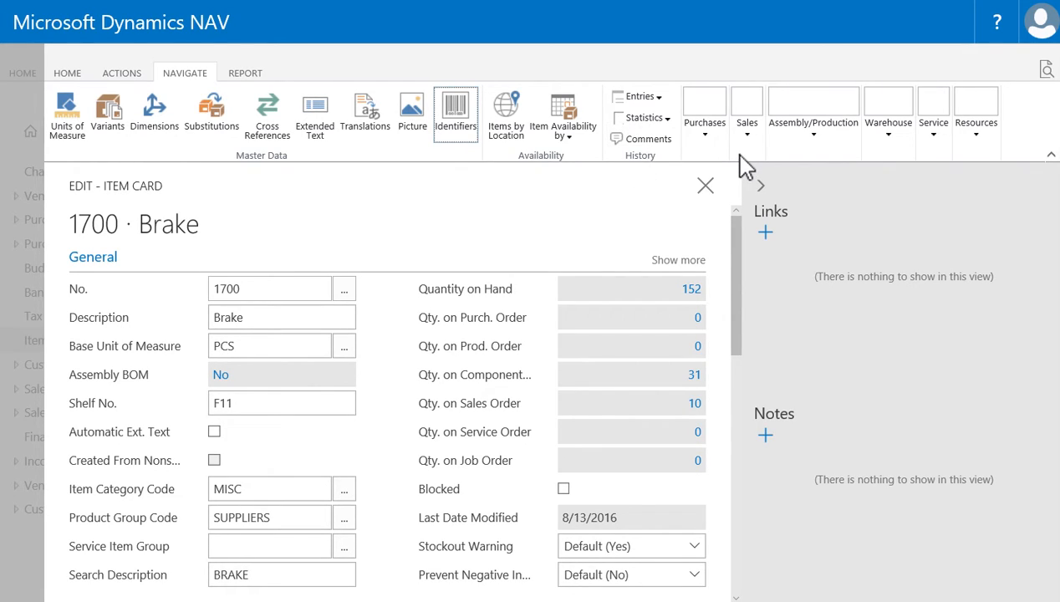
# Open item 1700's Sales Line Discounts and give the 13' LOCK PCS customer line 15%
pyautogui.click(754, 138)
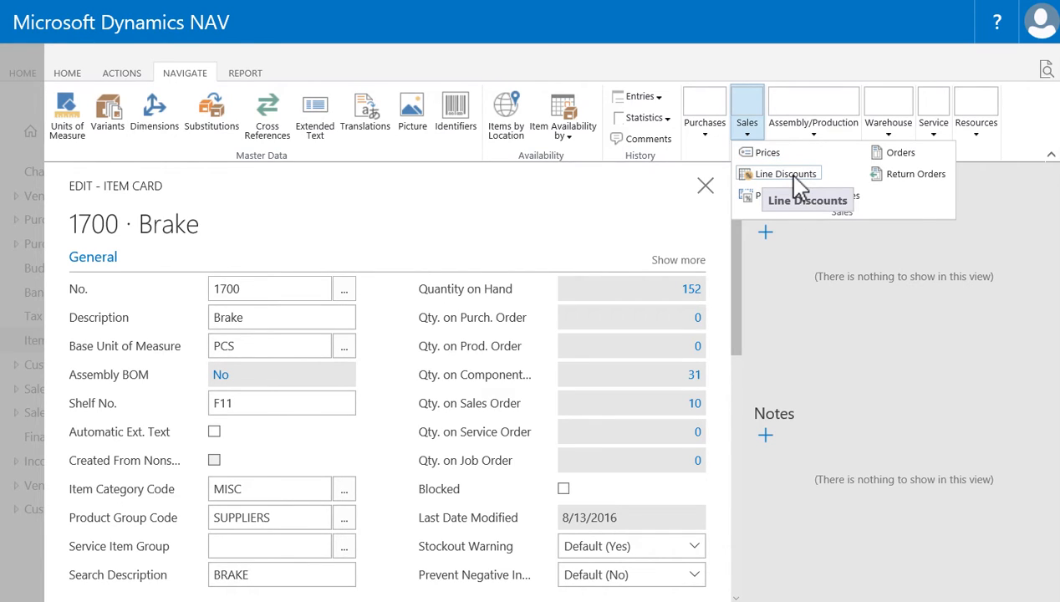
pyautogui.click(794, 177)
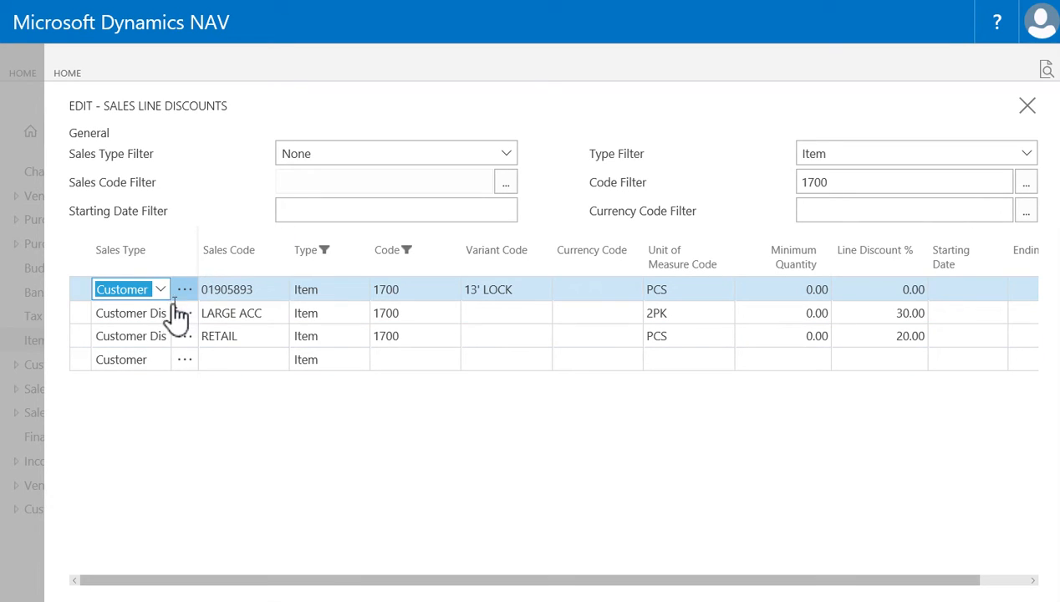
pyautogui.click(256, 292)
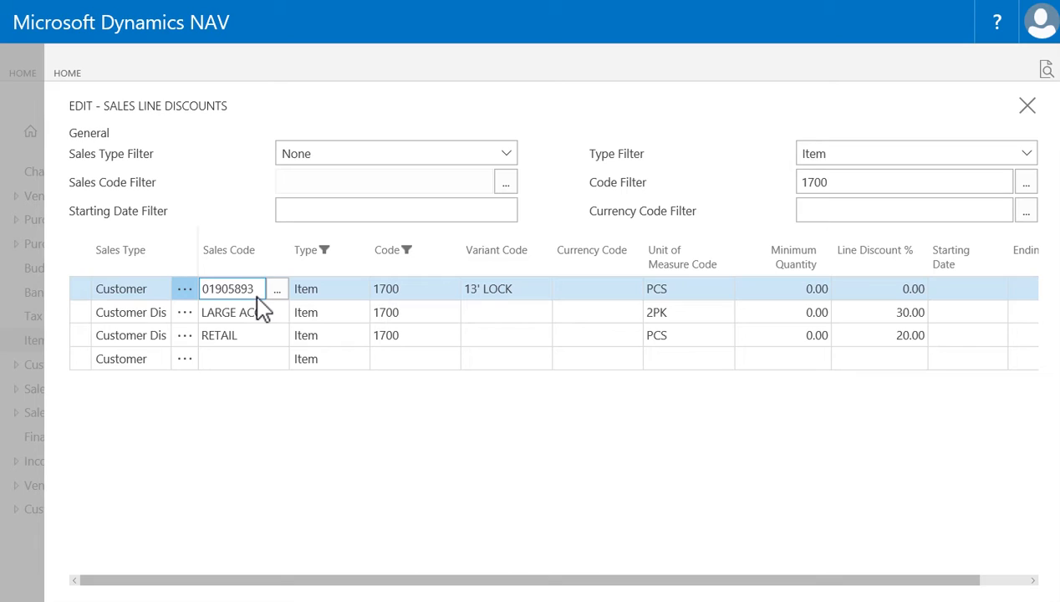
pyautogui.click(528, 294)
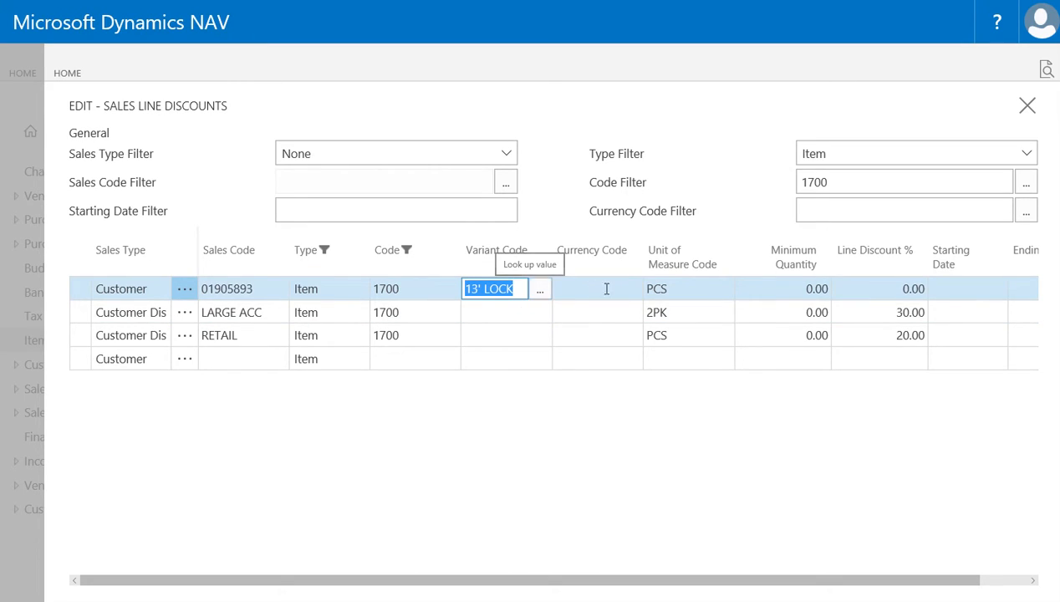
pyautogui.click(678, 293)
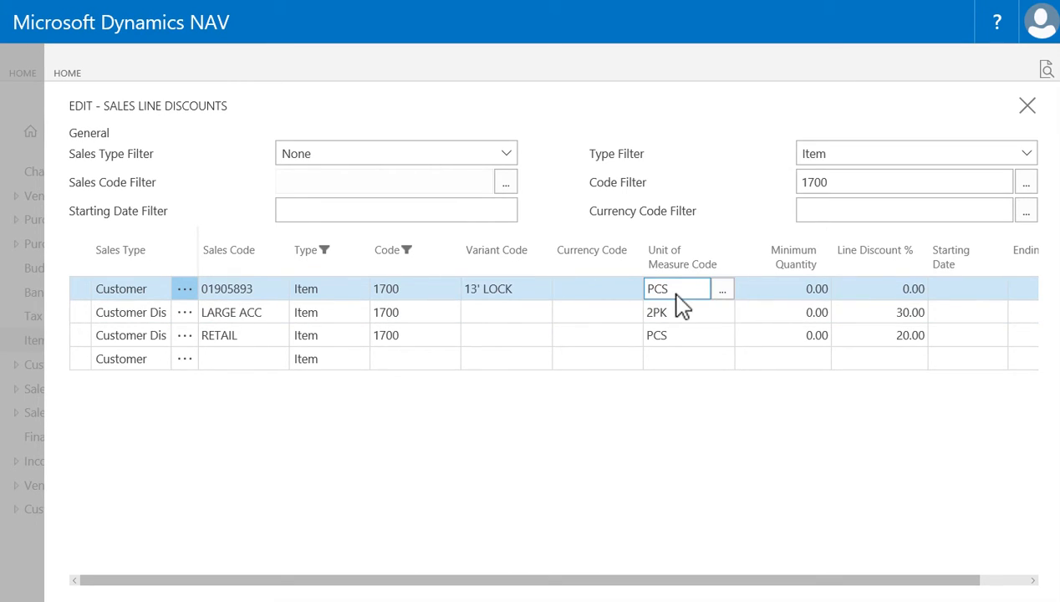
pyautogui.click(806, 291)
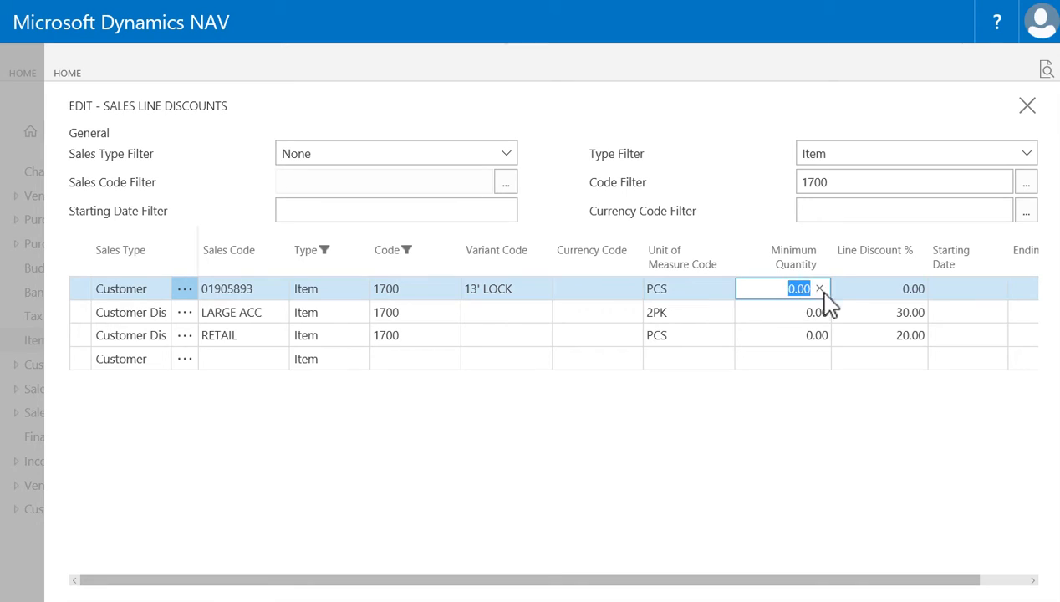
pyautogui.click(887, 293)
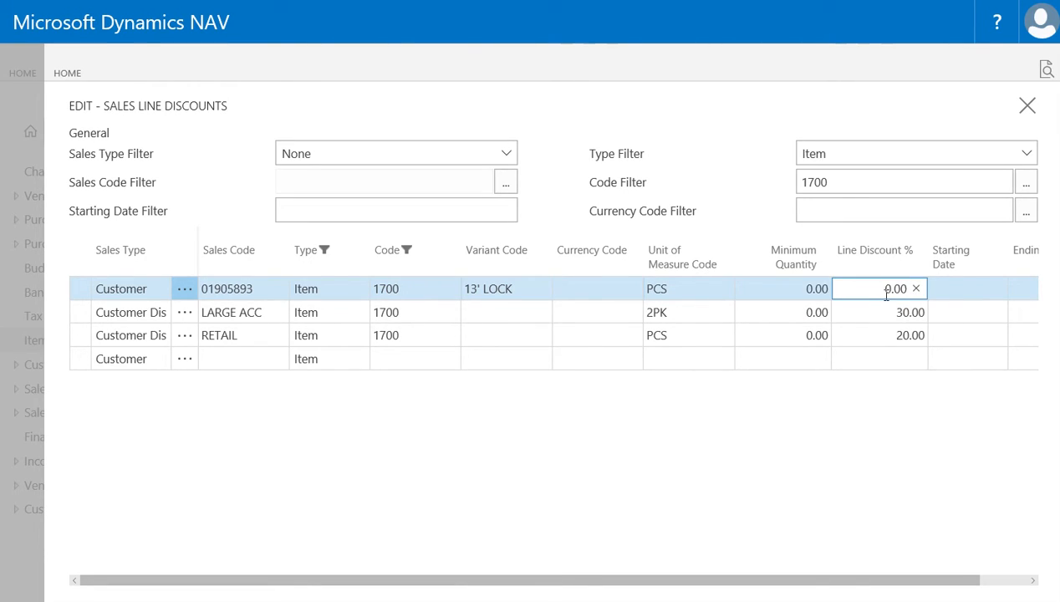
pyautogui.doubleClick(907, 292)
pyautogui.write('15')
pyautogui.press('Tab')
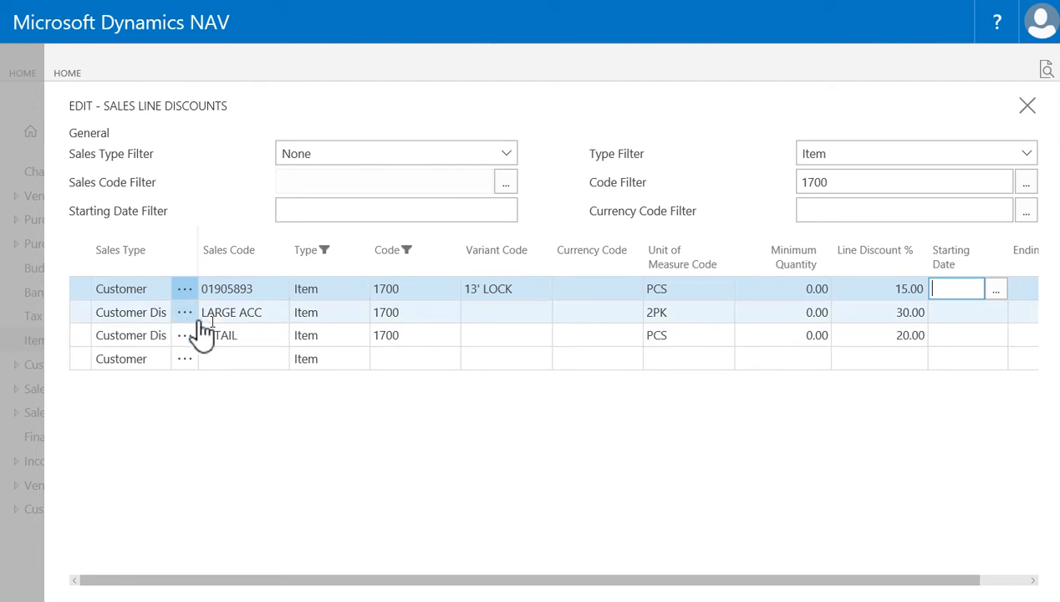
# Review the LARGE ACC line's 30.00% discount and the RETAIL discount line
pyautogui.click(155, 312)
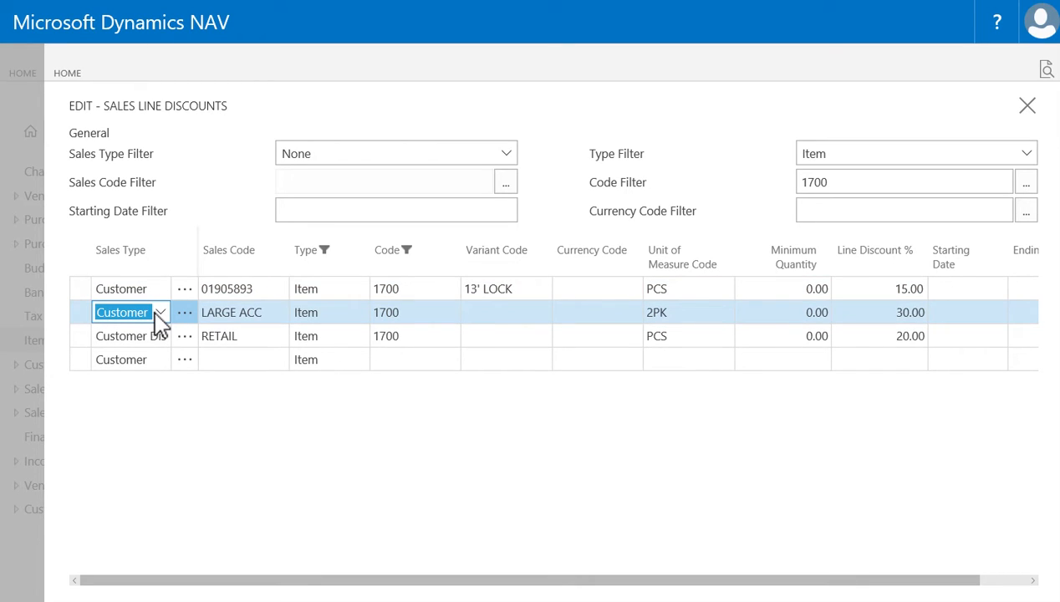
pyautogui.click(279, 312)
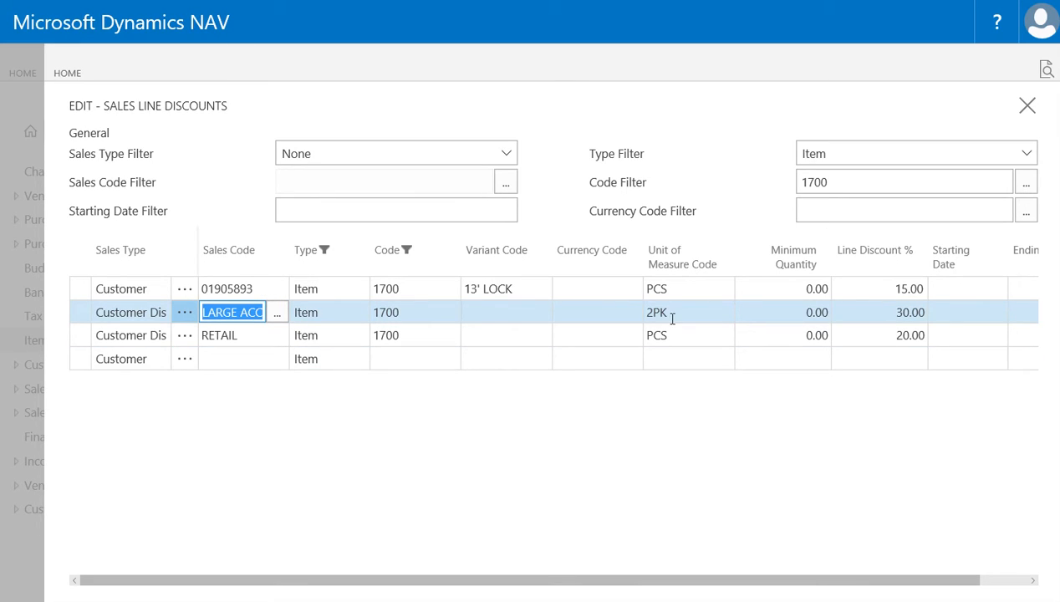
pyautogui.click(872, 317)
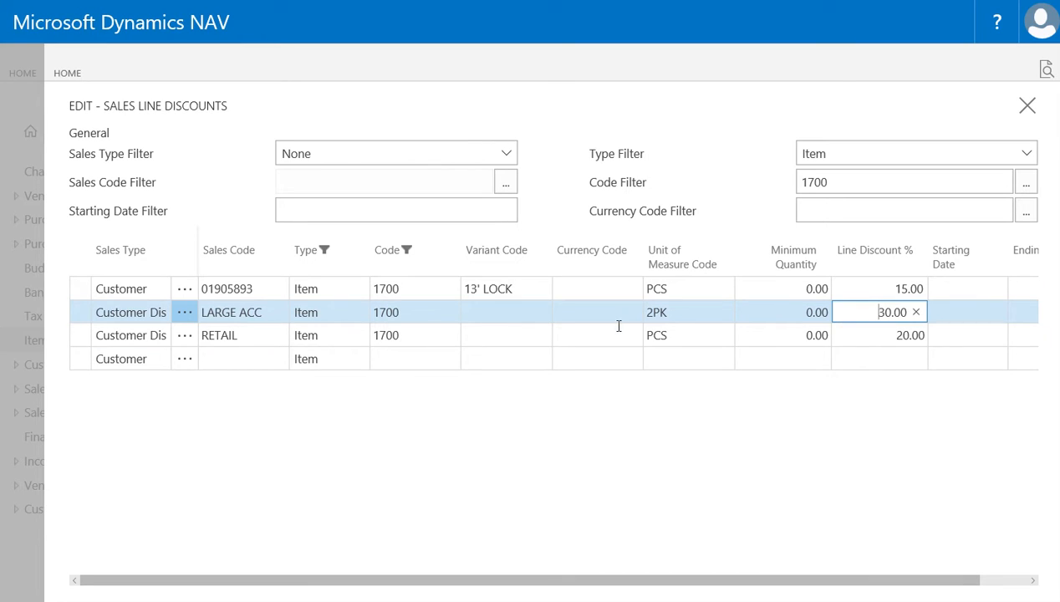
pyautogui.click(255, 339)
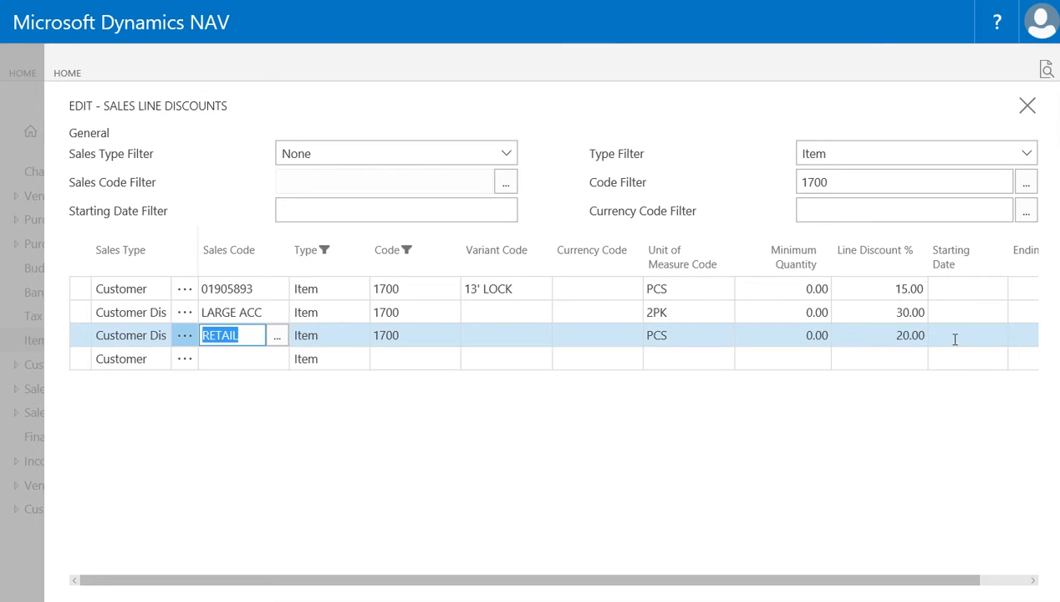
# Start a new line discount entry with sales type Customer
pyautogui.click(157, 362)
pyautogui.click(162, 362)
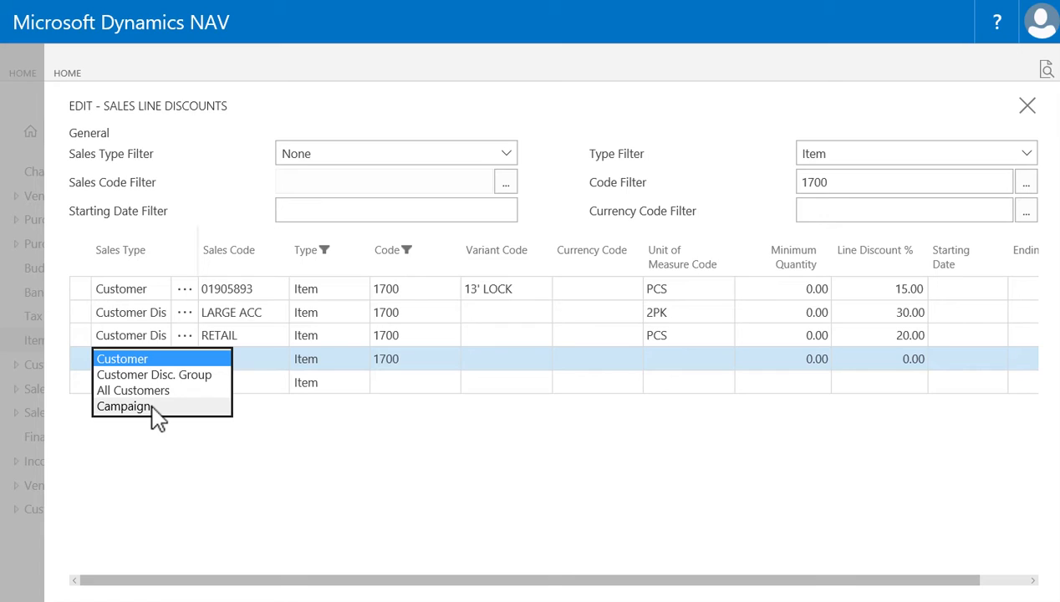
pyautogui.click(224, 442)
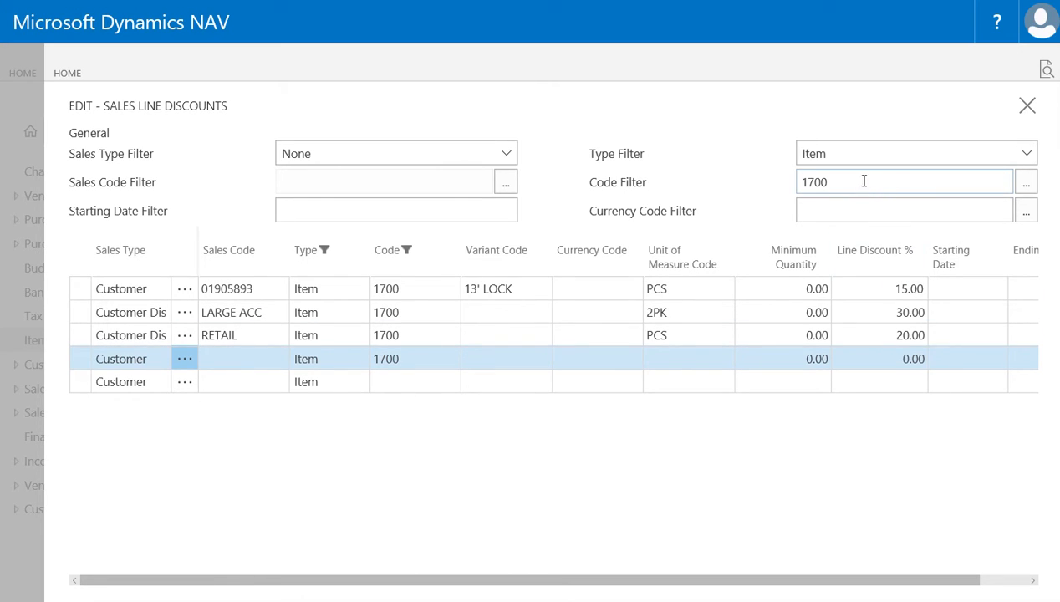
# Filter by Item Discount Group, check the LV2016 campaign's 35.00% discount, then close the page
pyautogui.click(1026, 155)
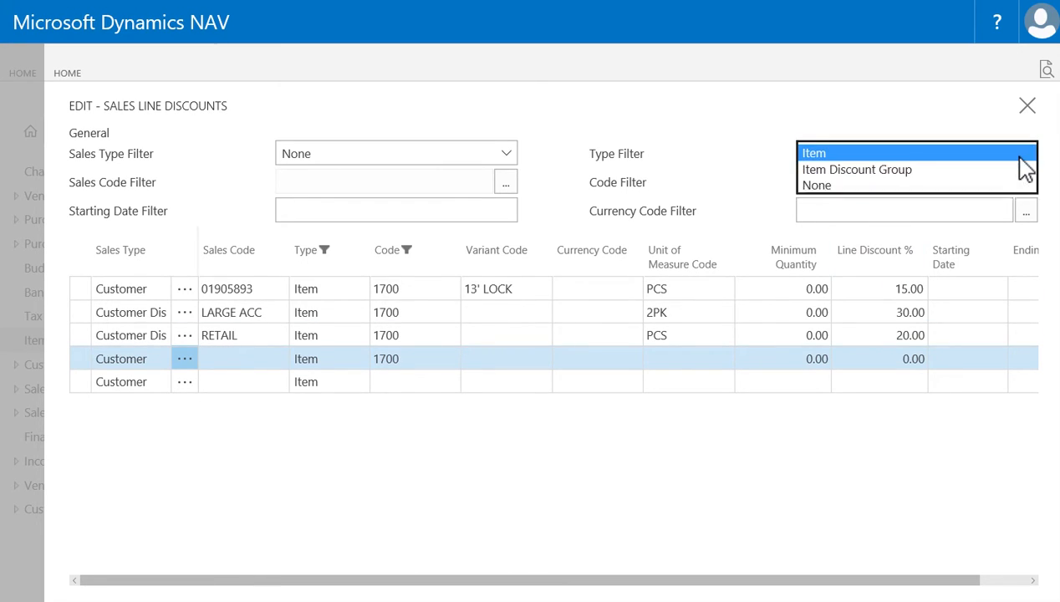
pyautogui.click(929, 170)
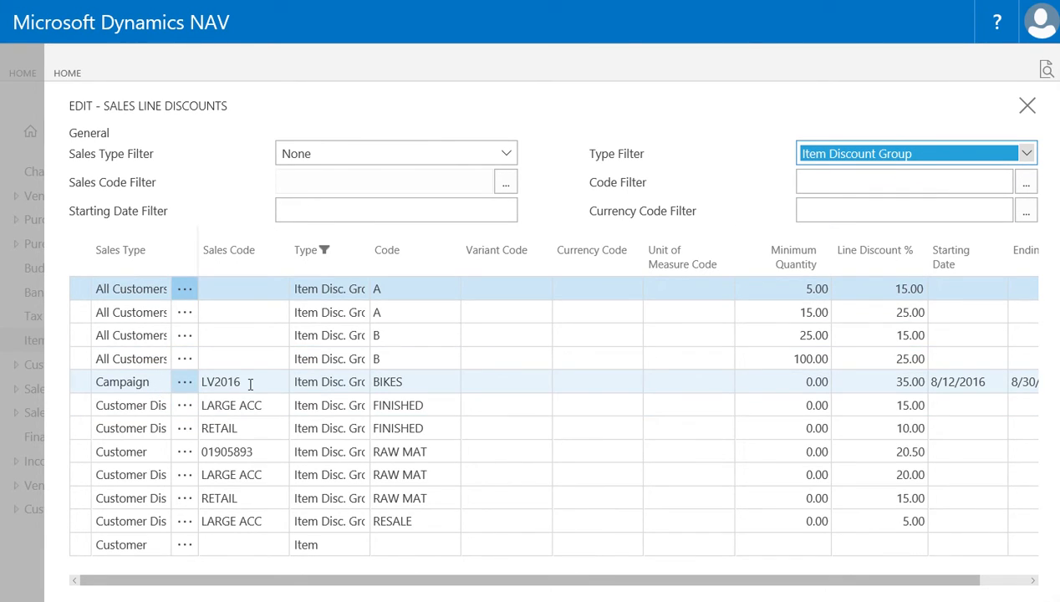
pyautogui.moveTo(250, 384); pyautogui.dragTo(209, 382)
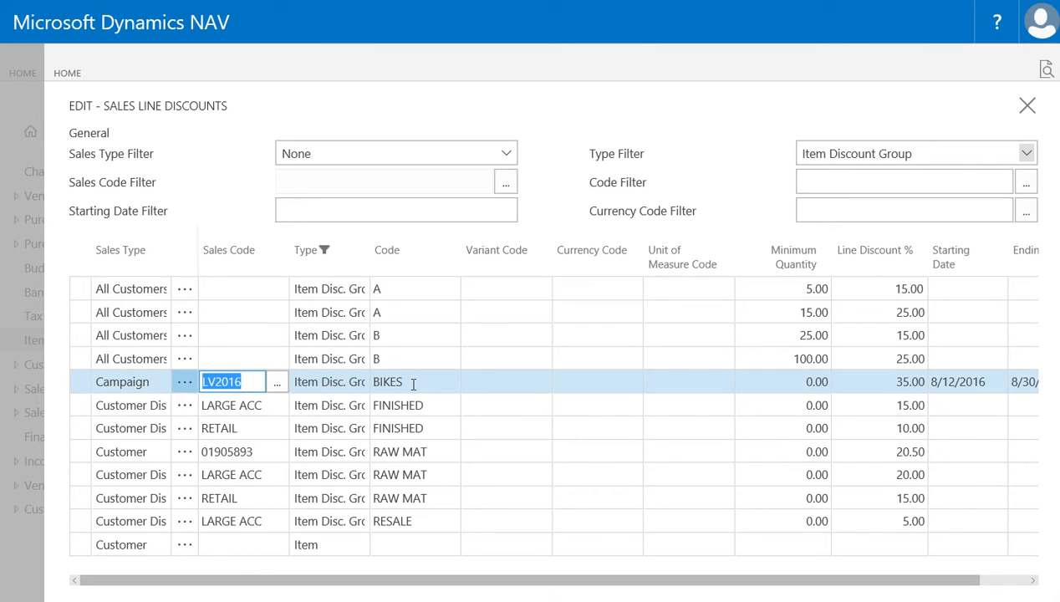
pyautogui.click(888, 382)
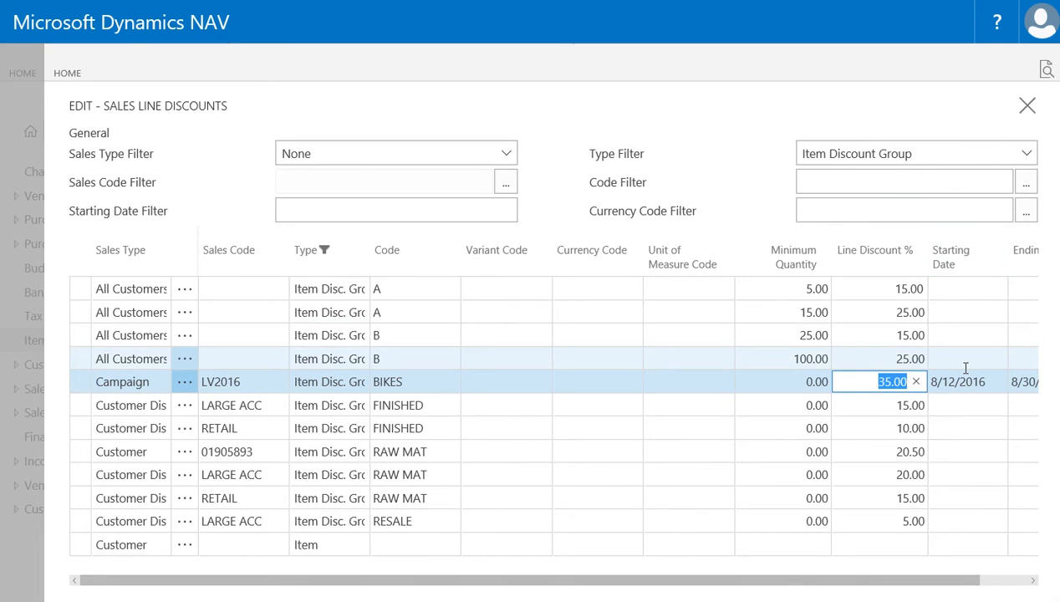
pyautogui.click(1027, 109)
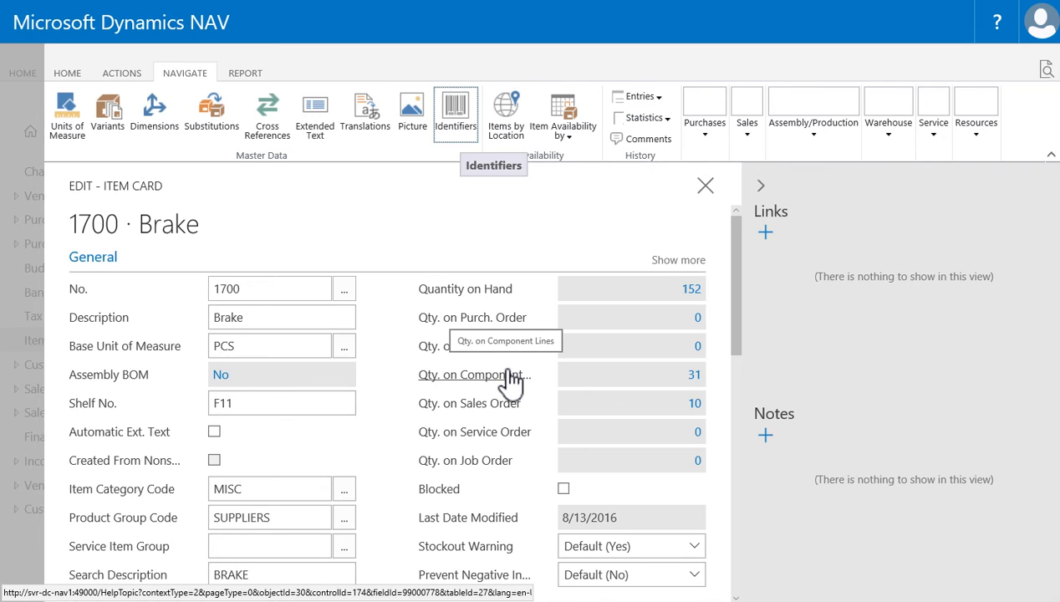
pyautogui.click(704, 133)
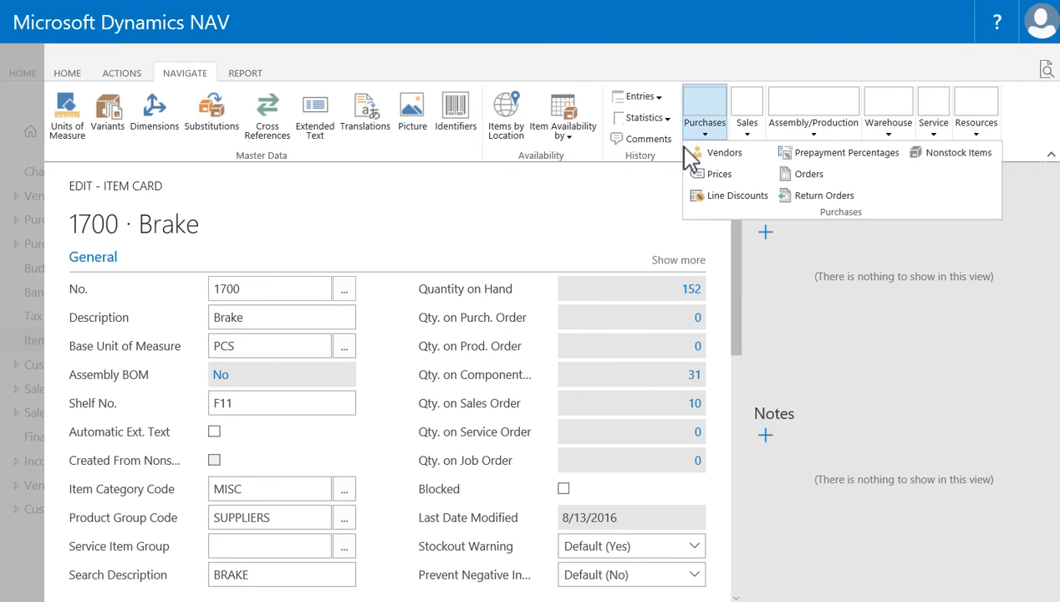
pyautogui.click(724, 158)
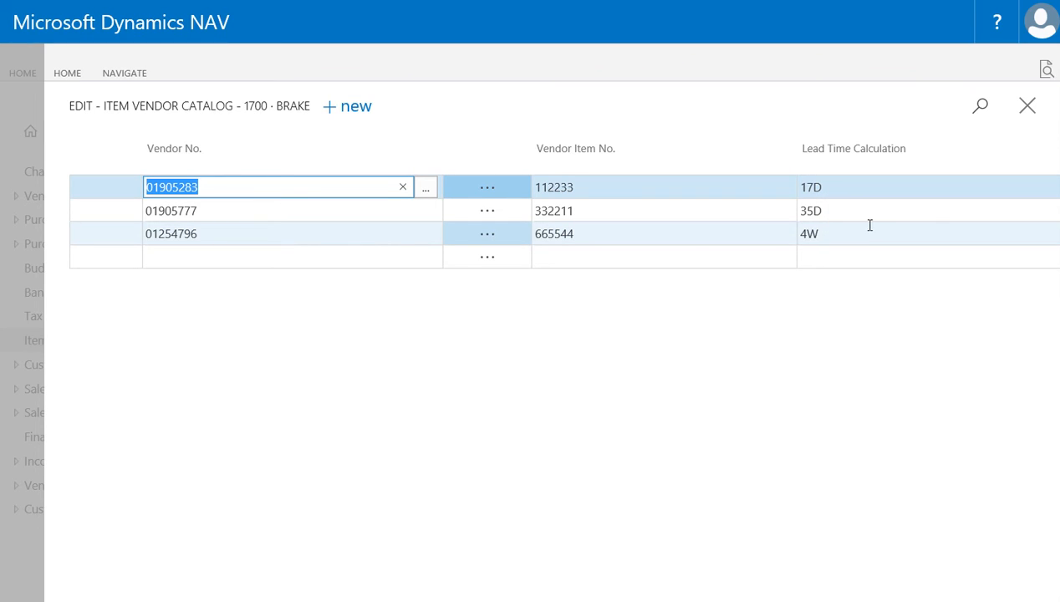
pyautogui.click(1027, 109)
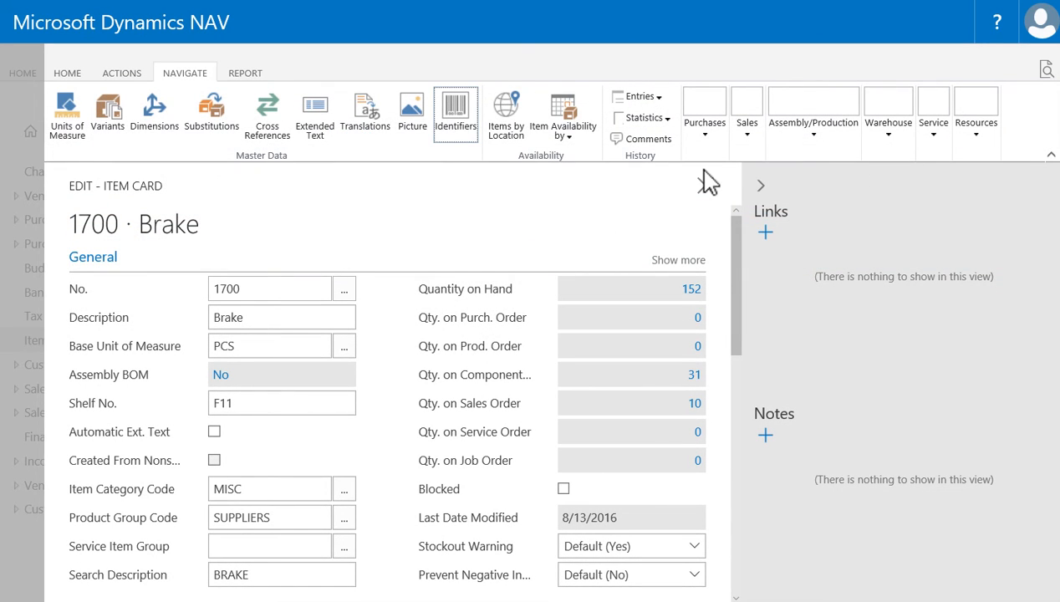
pyautogui.click(706, 134)
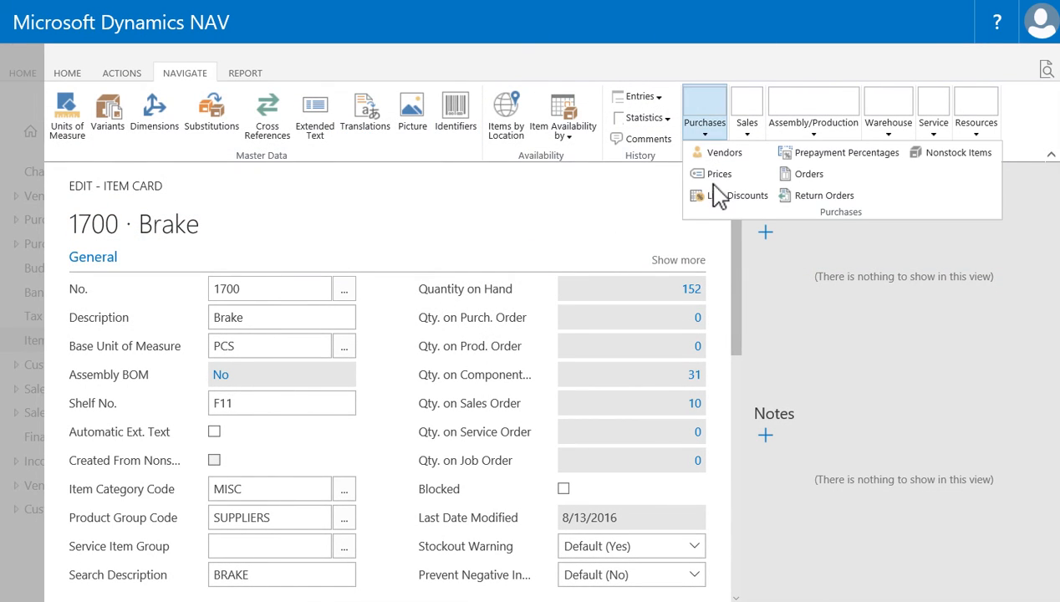
pyautogui.click(714, 175)
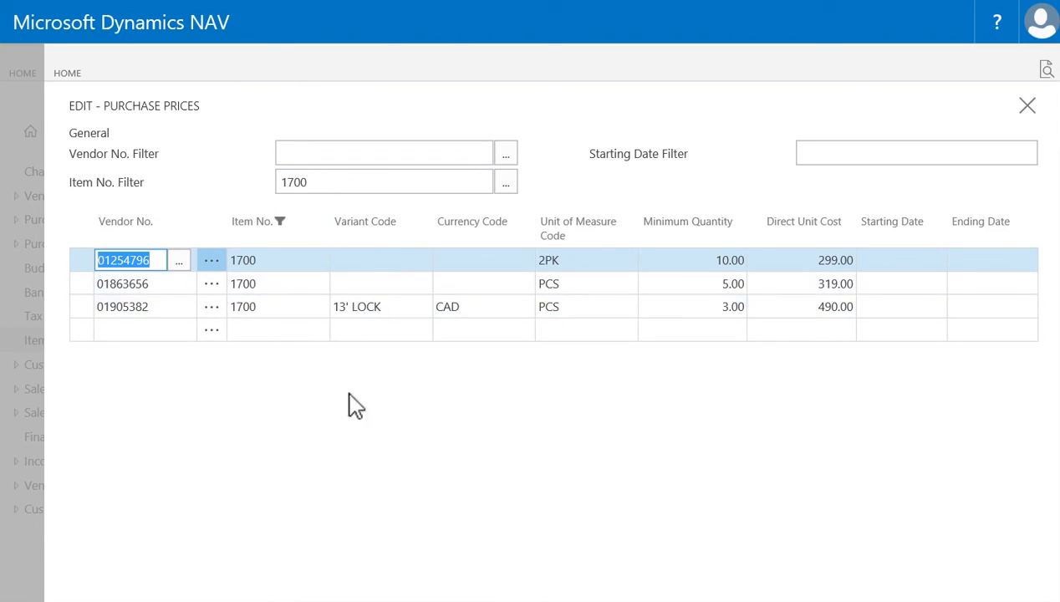
pyautogui.click(1026, 109)
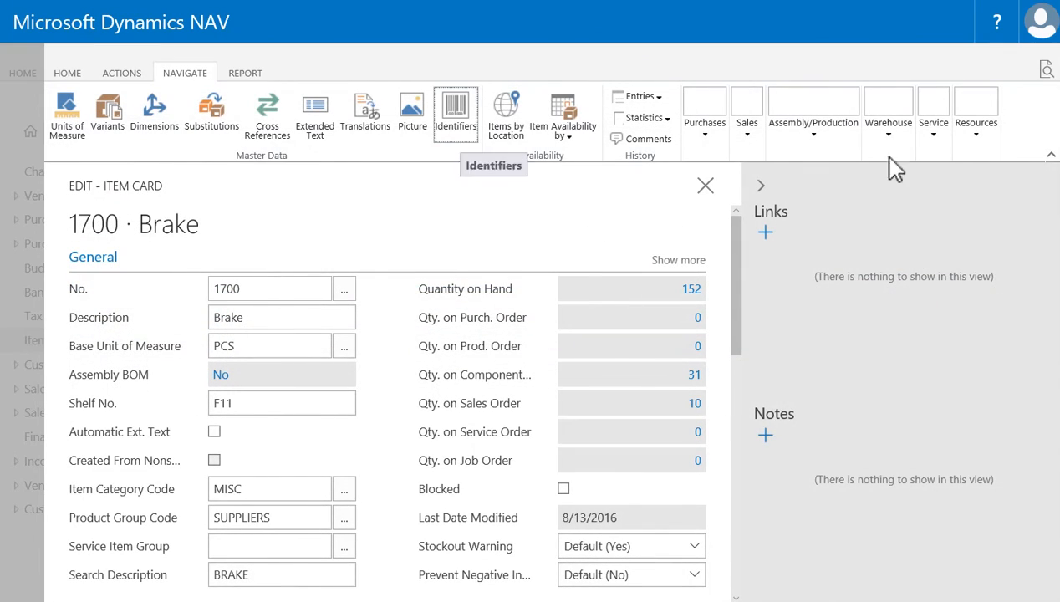
pyautogui.click(704, 134)
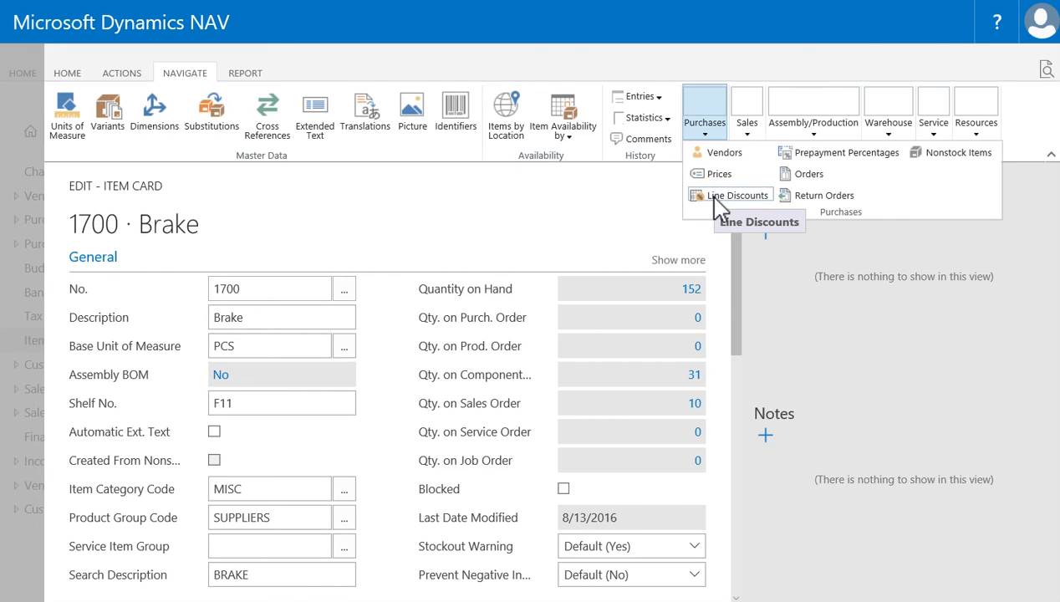
pyautogui.click(839, 153)
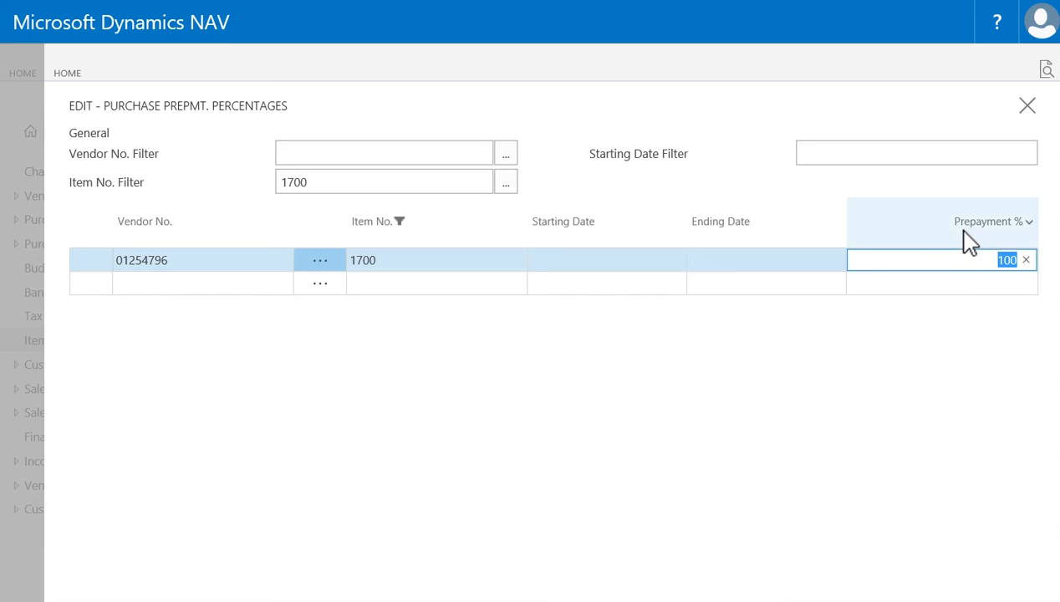
pyautogui.click(1027, 107)
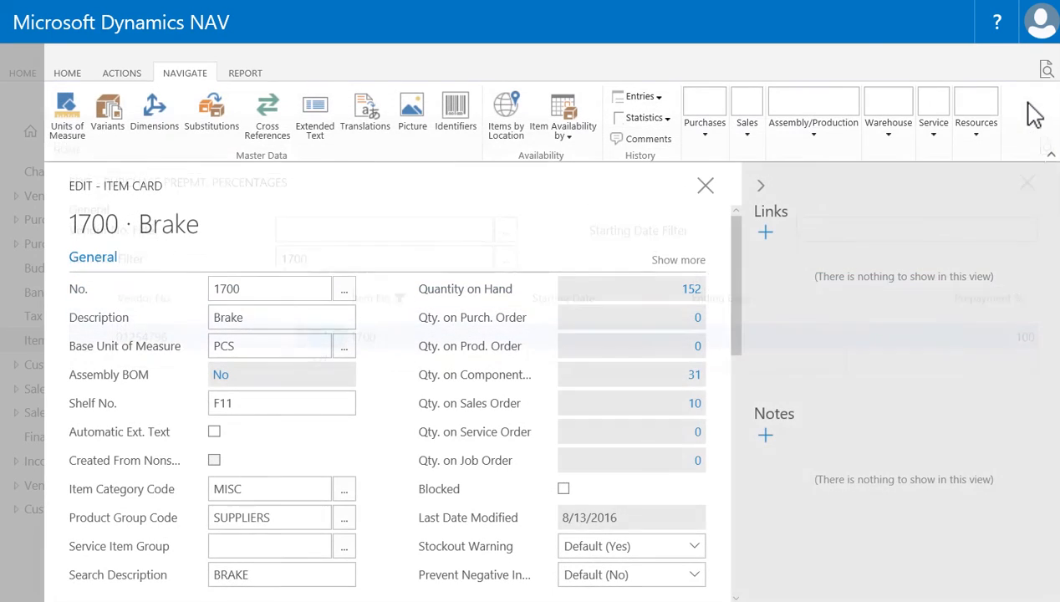